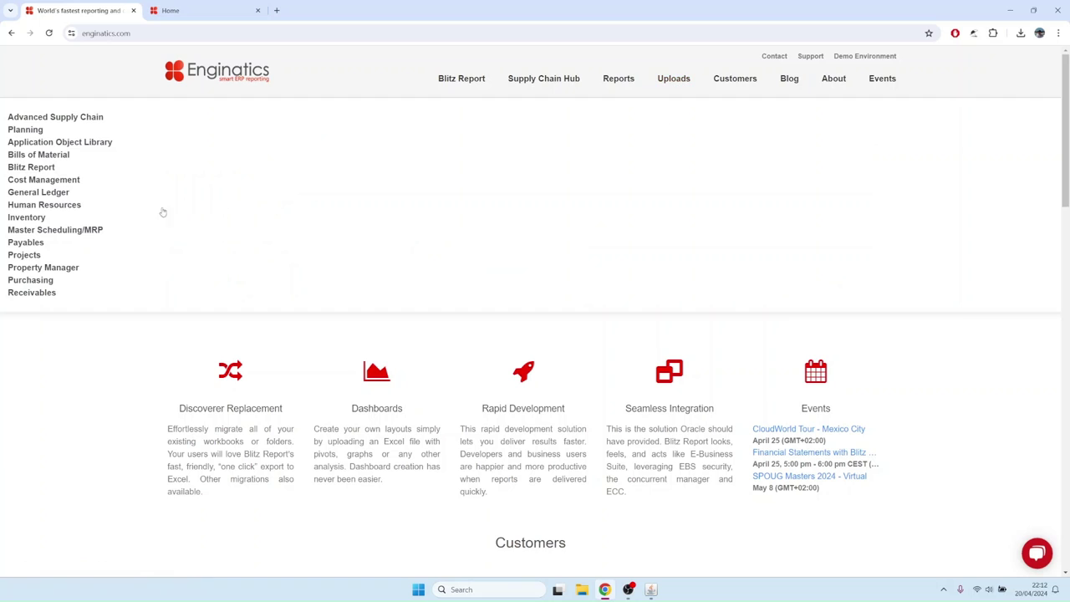
Open the INV Item Upload page among the Inventory uploads and read the description of its item creation options
mouse_move(69, 220)
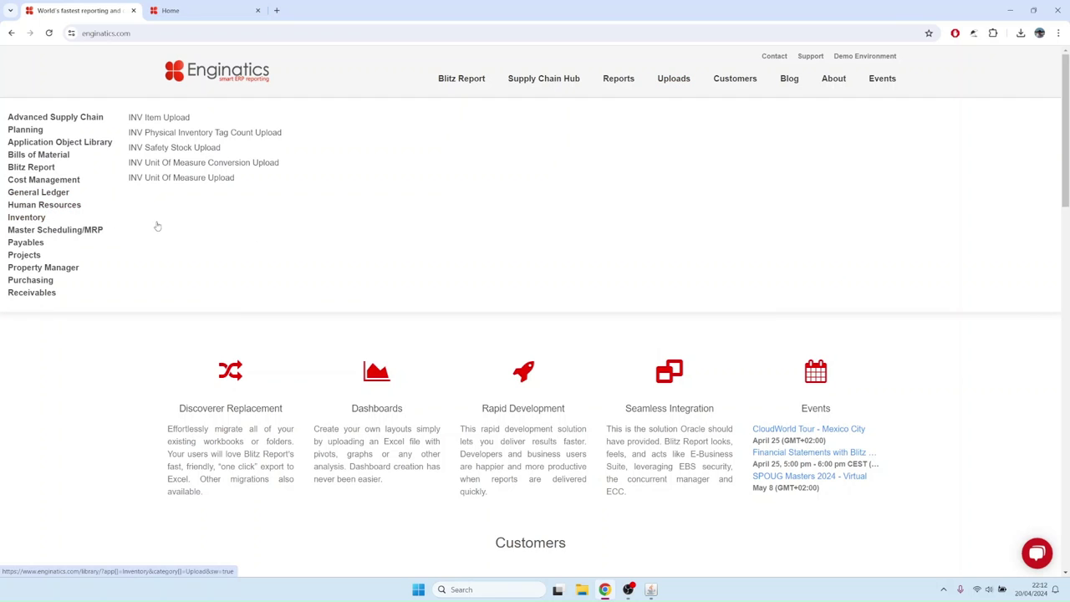
left_click(161, 122)
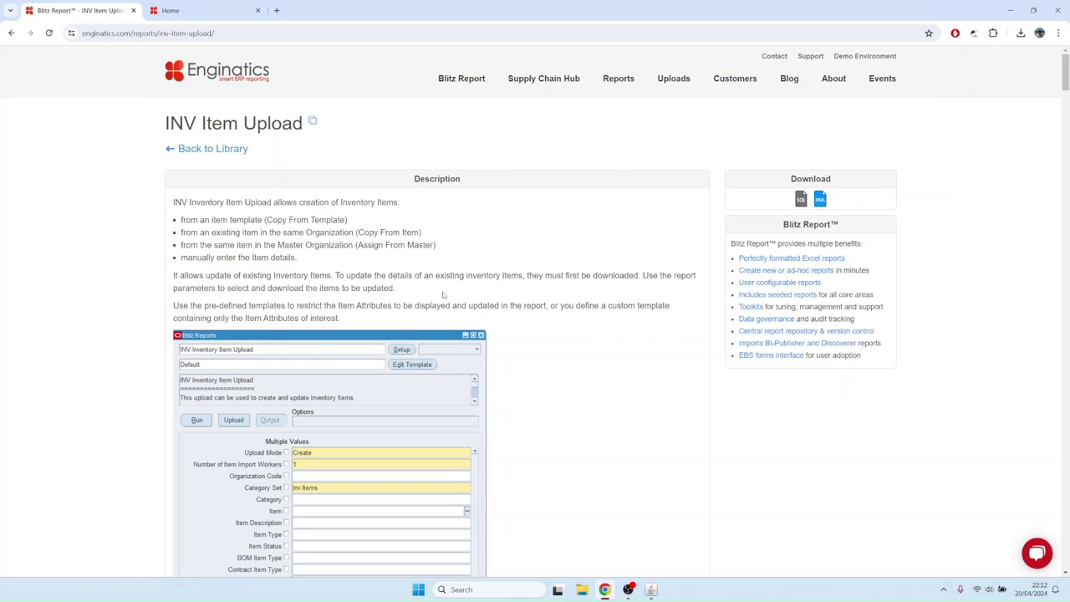
scroll(443, 294, "down", 3)
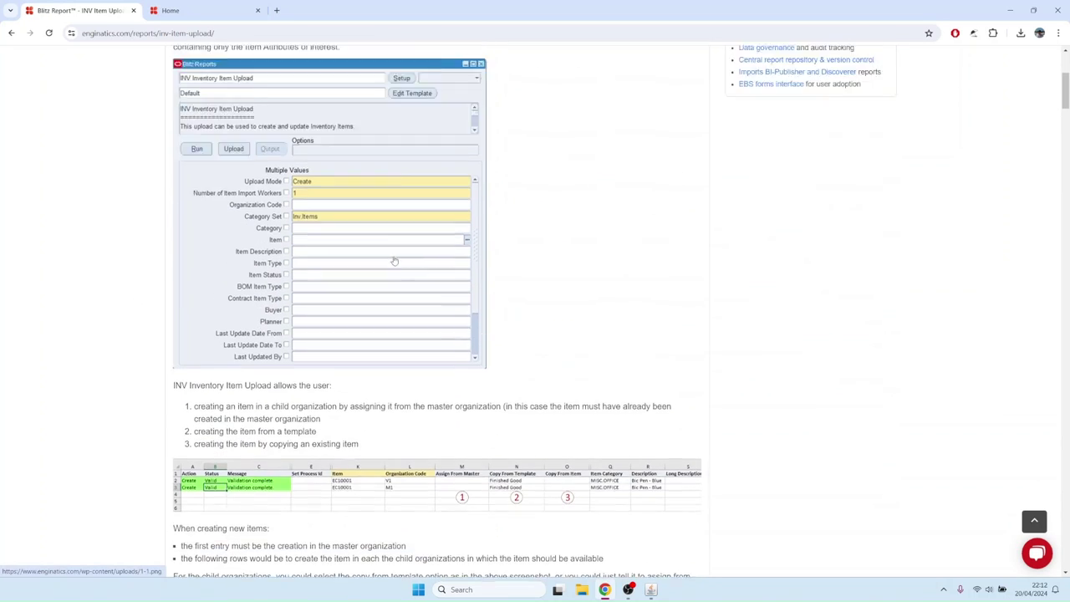
scroll(394, 262, "up", 2)
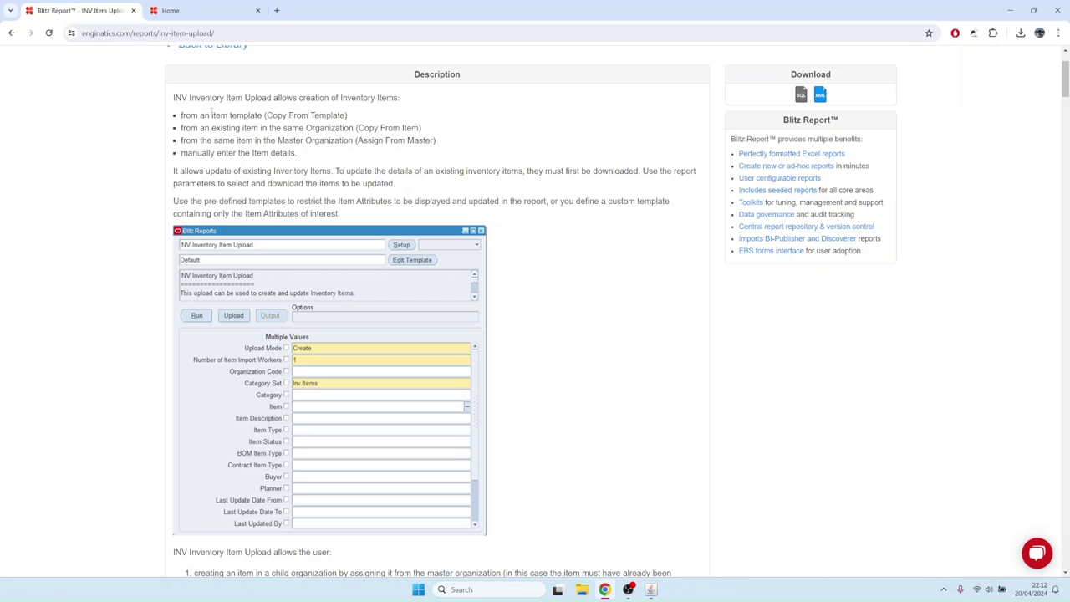
left_click_drag(229, 128, 268, 128)
left_click(233, 140)
scroll(322, 205, "down", 1)
scroll(318, 215, "down", 1)
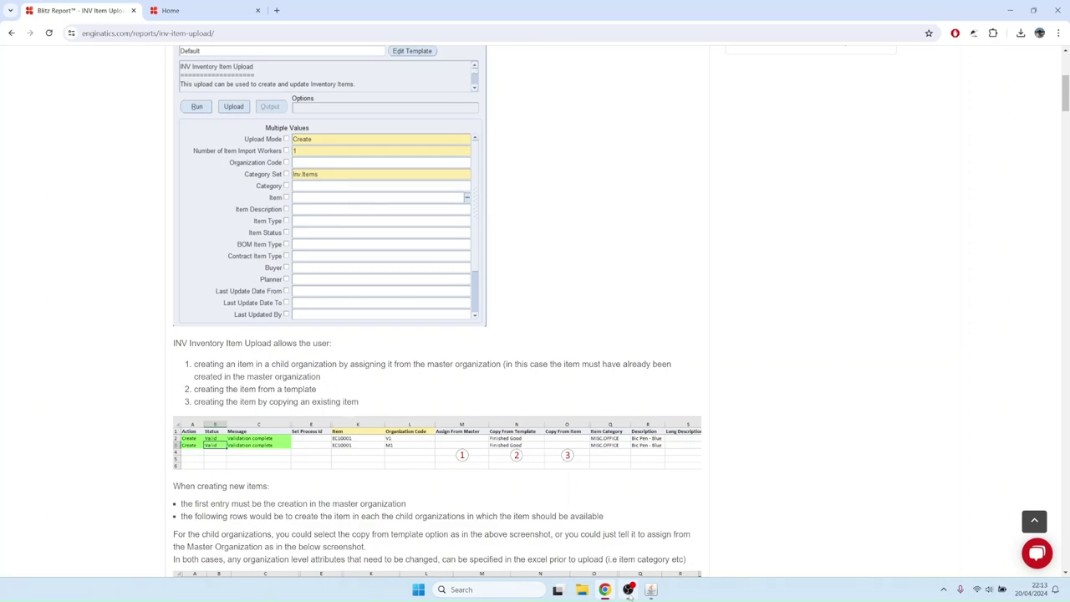
Switch to Oracle Applications, open Blitz Report and look over the templates available for INV Item Upload
left_click(644, 531)
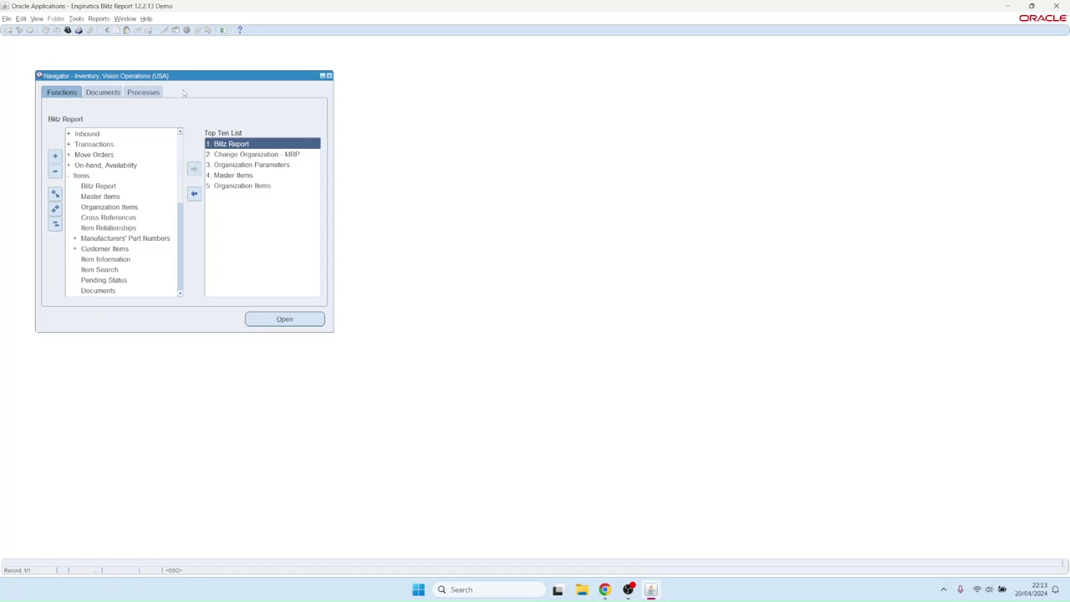
left_click(234, 143)
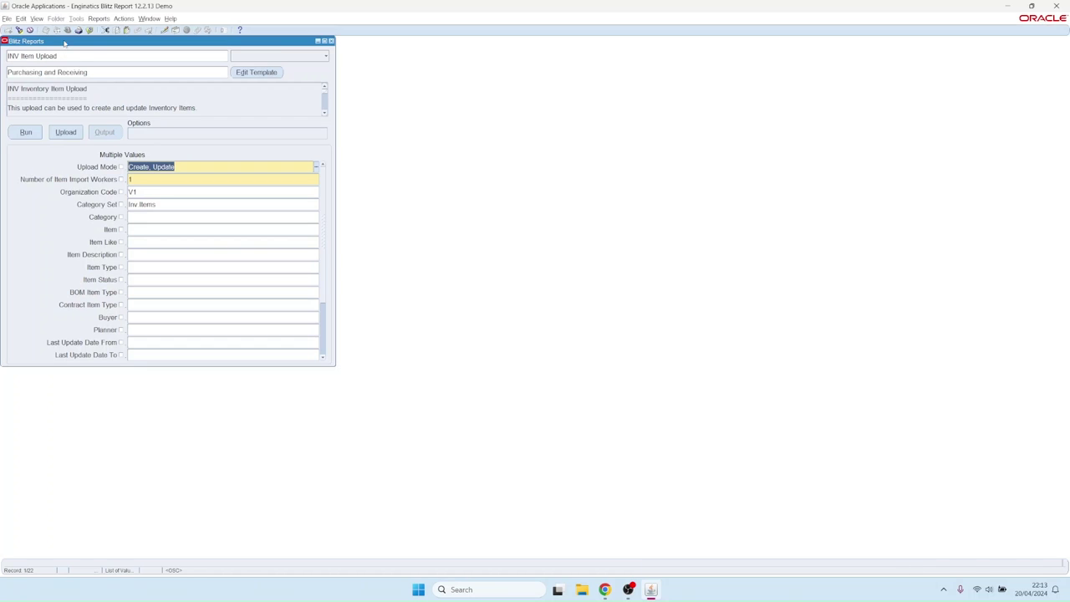
left_click_drag(64, 43, 76, 51)
left_click(59, 64)
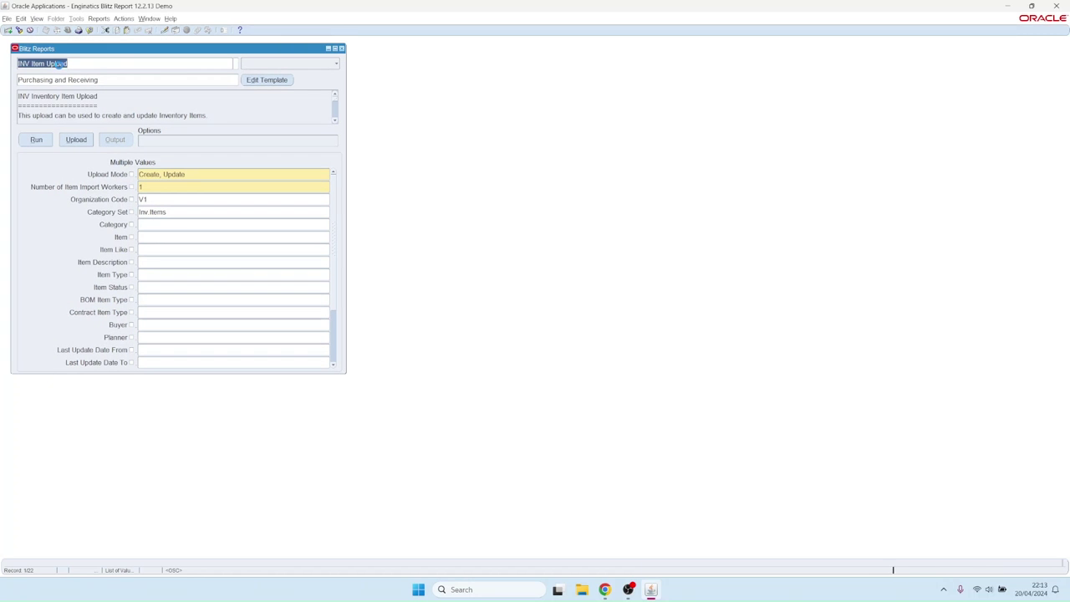
left_click(120, 80)
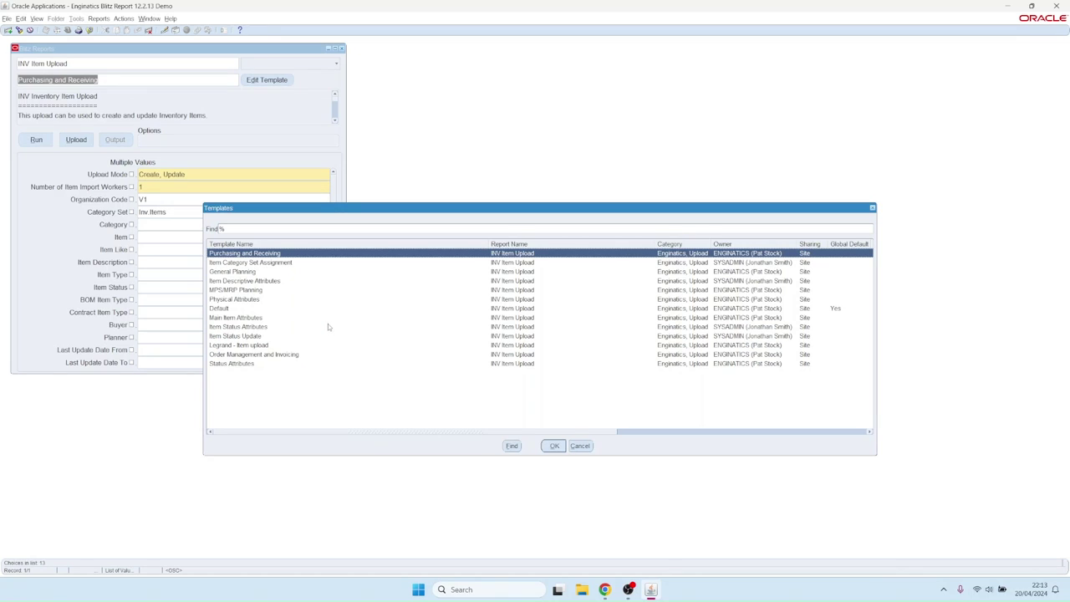
left_click(580, 444)
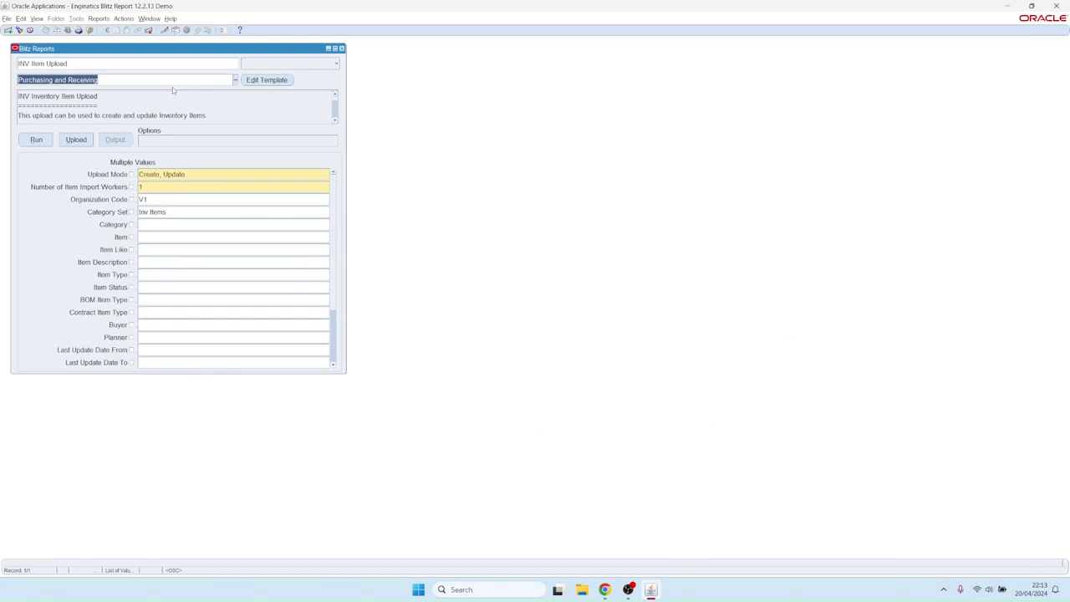
Clear the template selection, open a new template in the editor, and reselect the Purchasing and Receiving template instead
key("Delete")
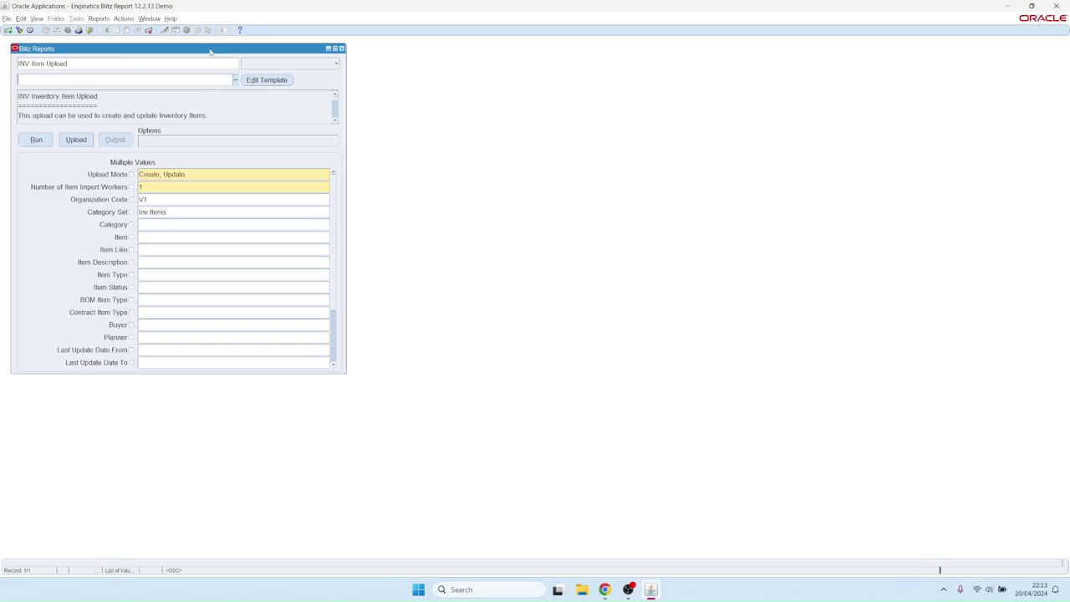
left_click(272, 80)
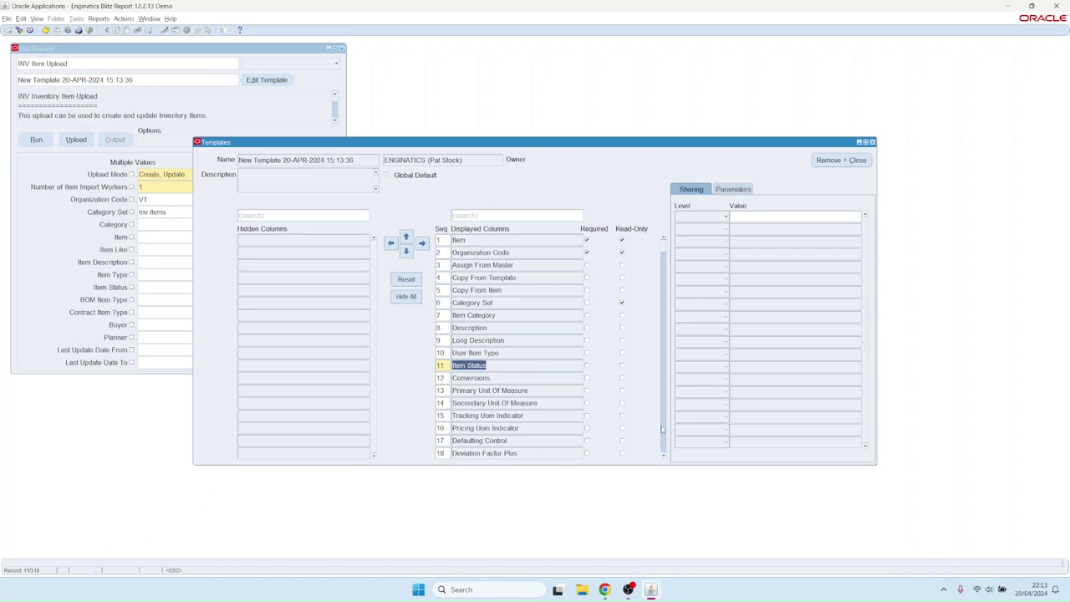
left_click(331, 161)
key("shift+Home")
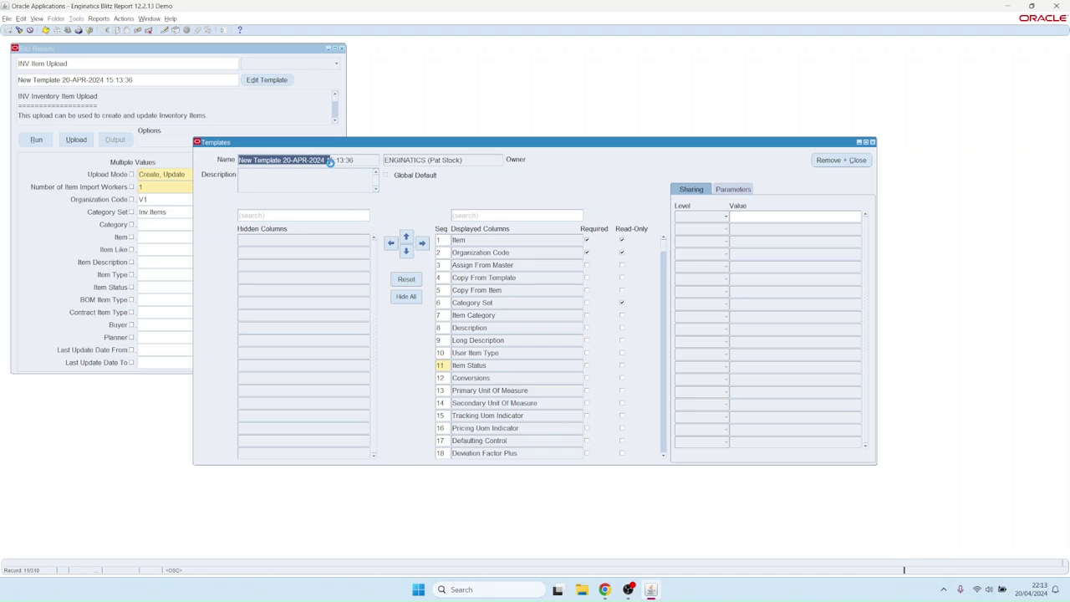
key("ctrl+l")
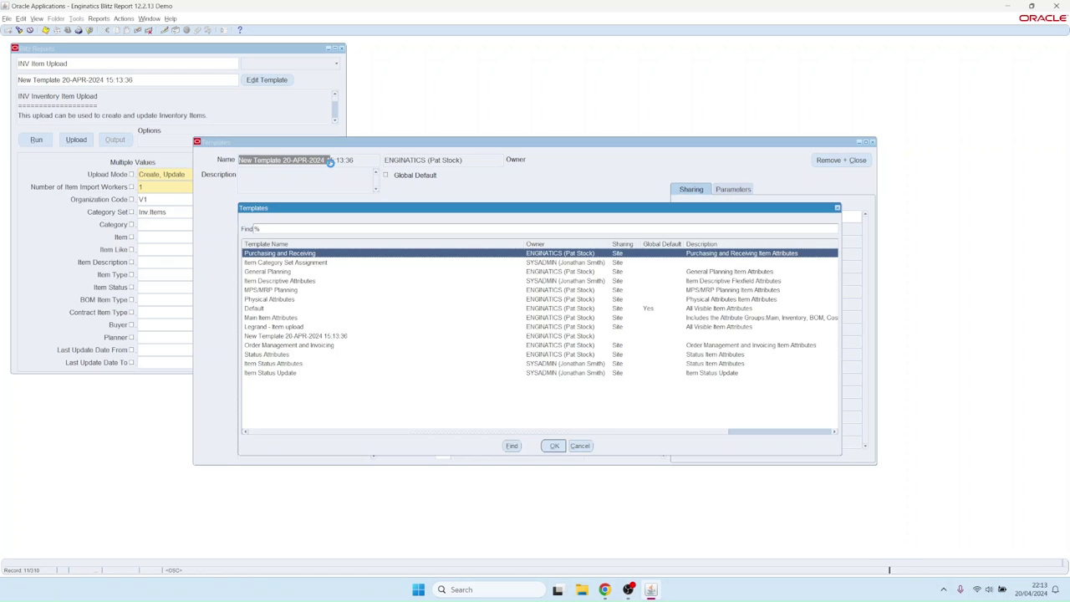
key("Down")
key("Up")
key("Return")
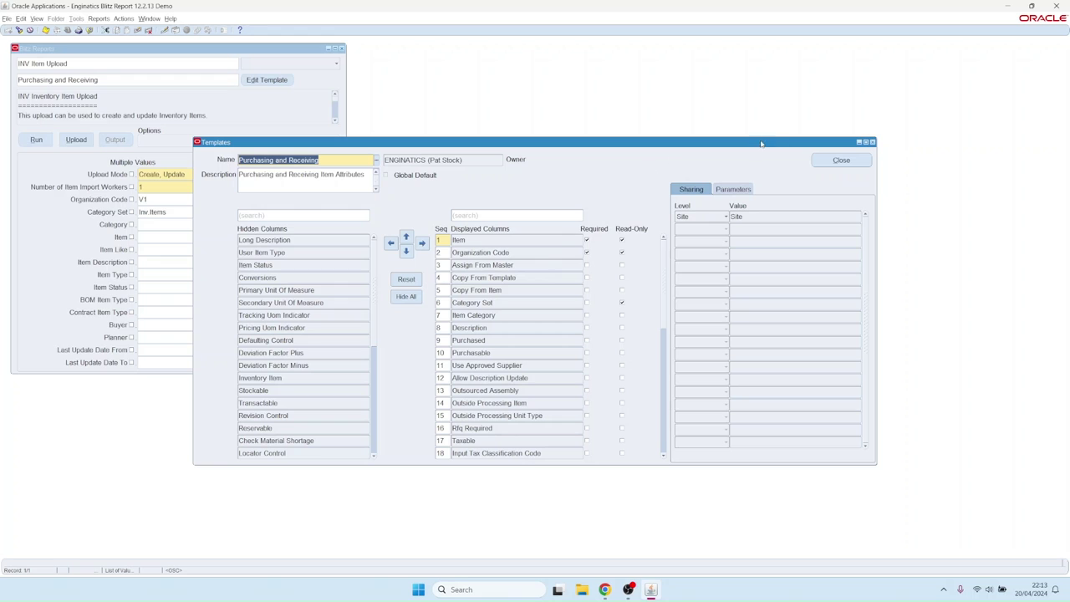
left_click(836, 159)
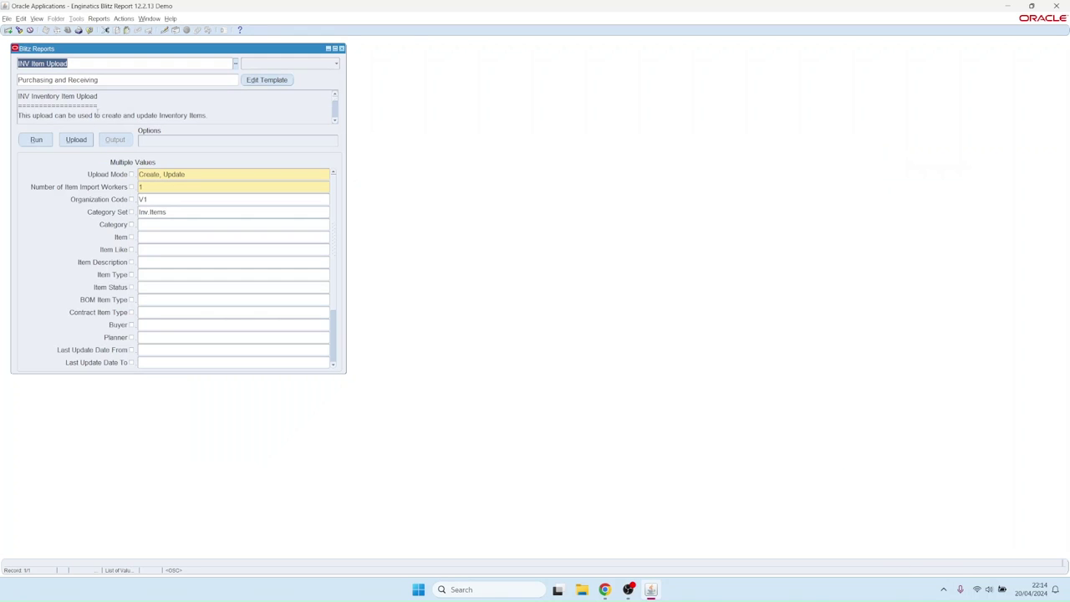
Set the upload mode to Create and run INV Item Upload to generate the Excel upload sheet
left_click(207, 174)
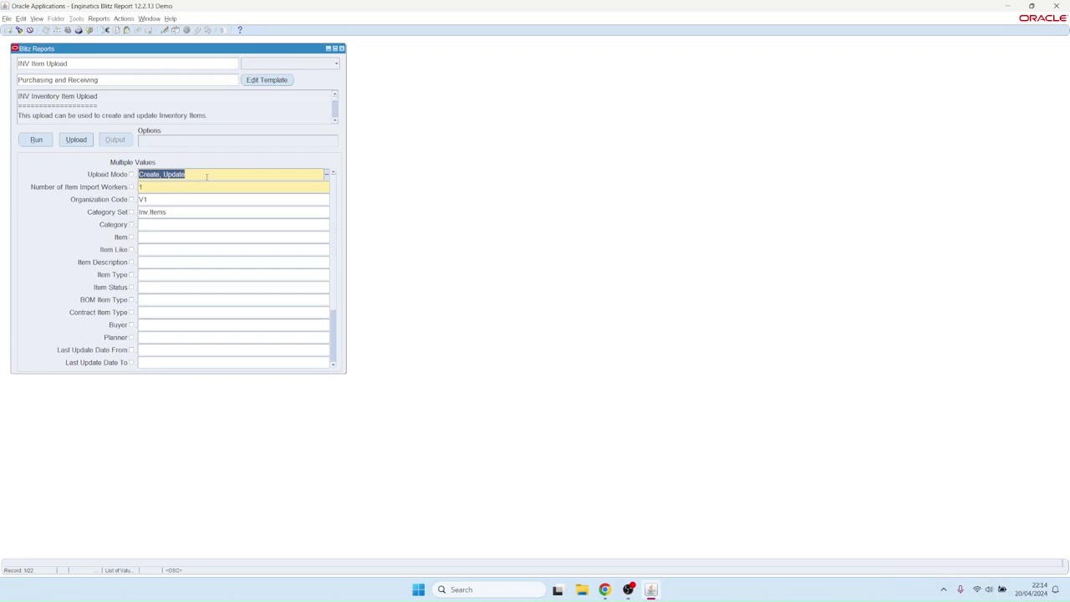
left_click(198, 173)
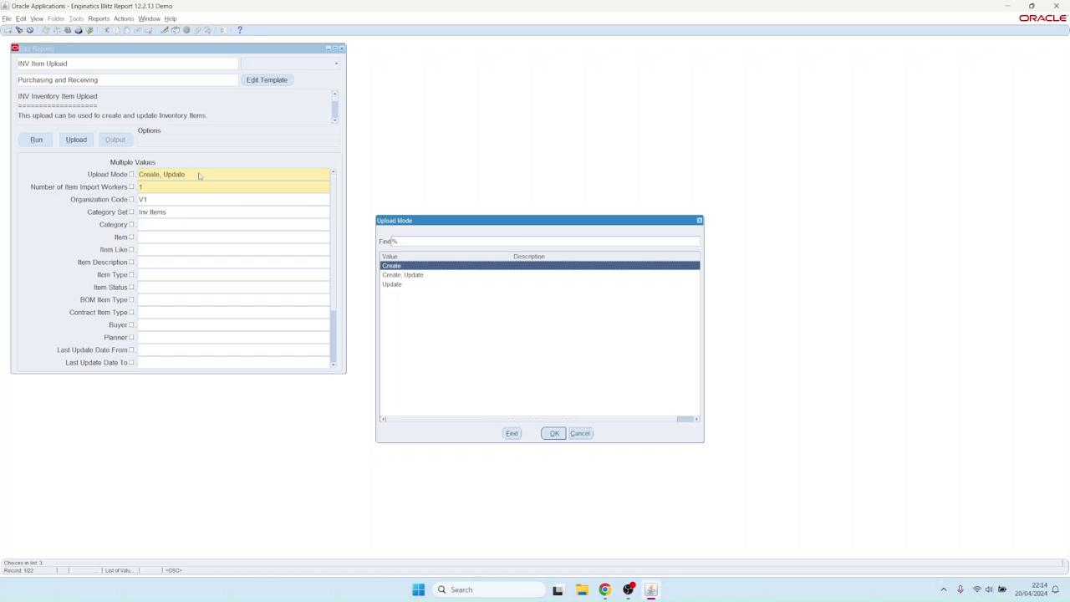
key("Down")
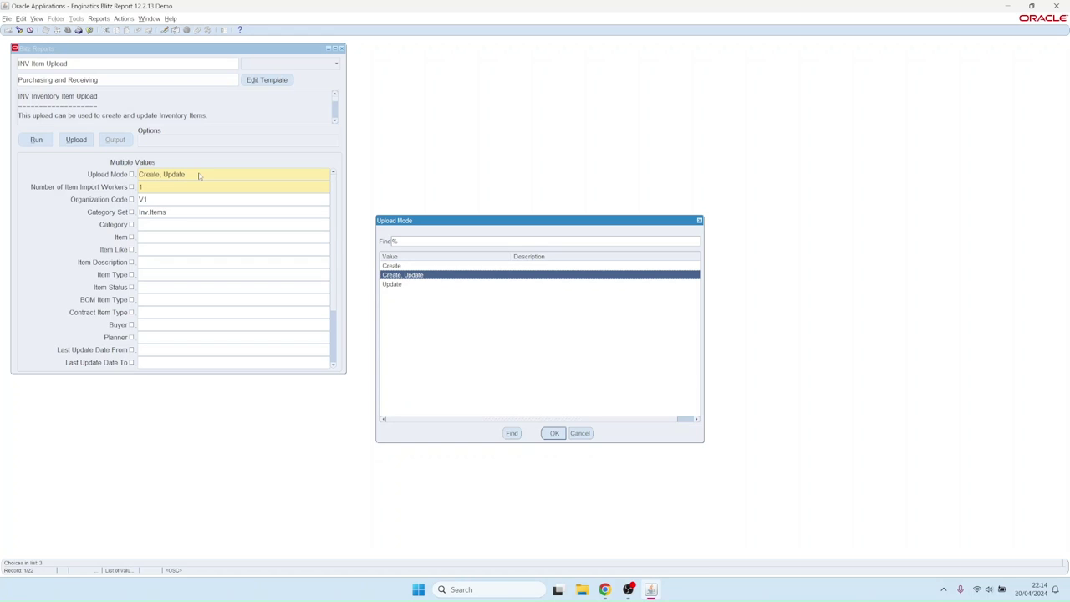
key("Down")
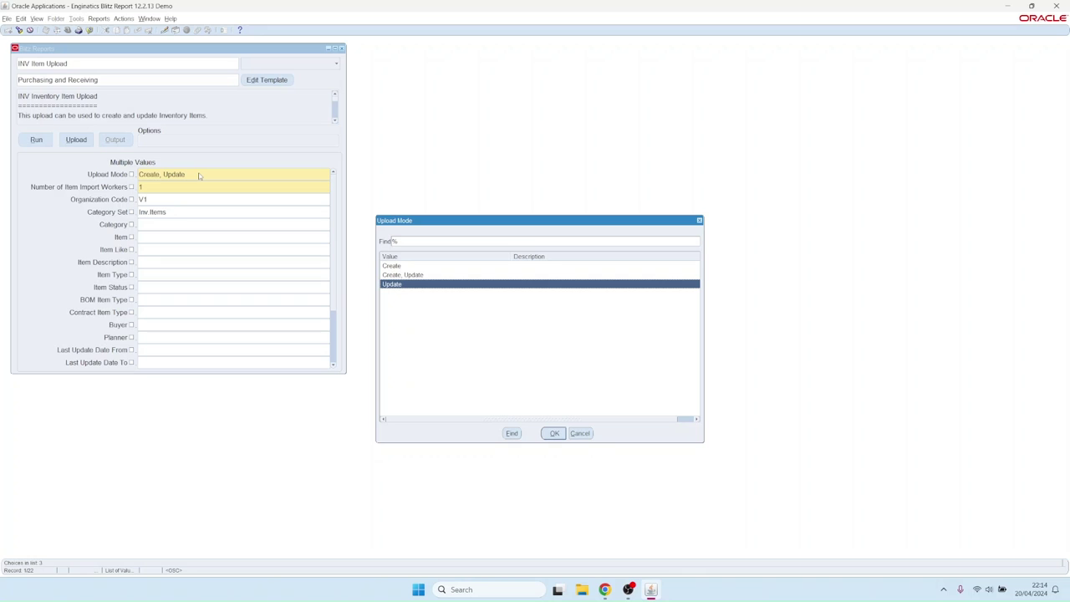
key("Up")
key("Up")
key("Return")
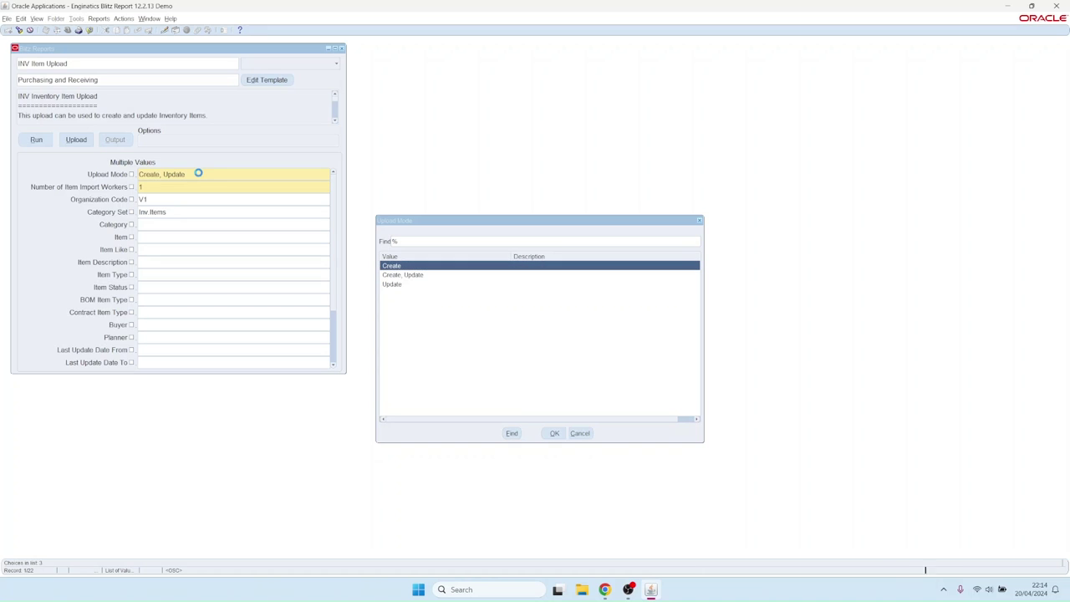
left_click(161, 200)
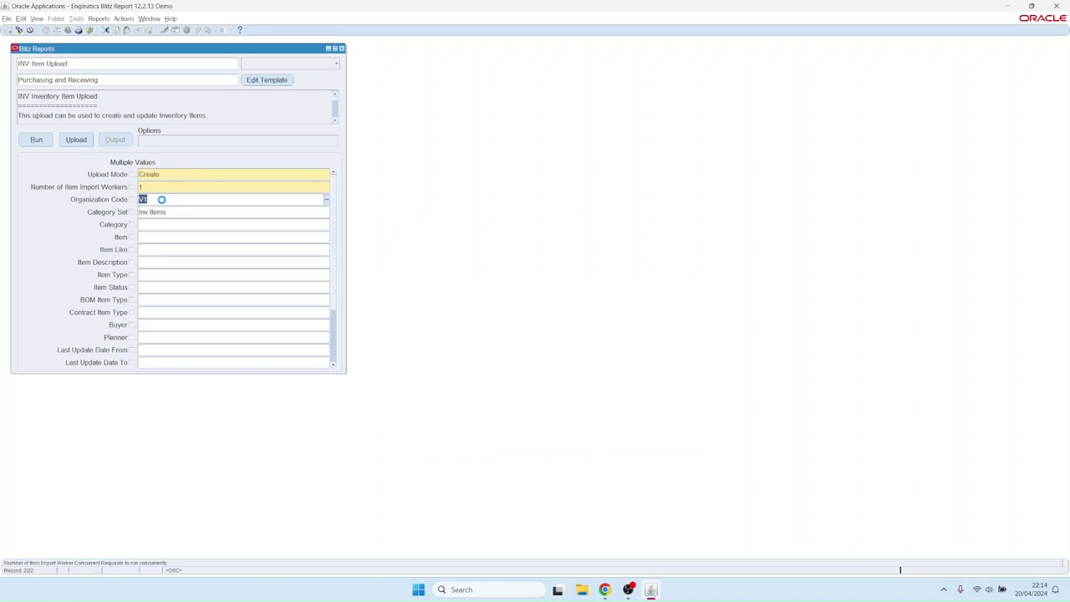
left_click(37, 140)
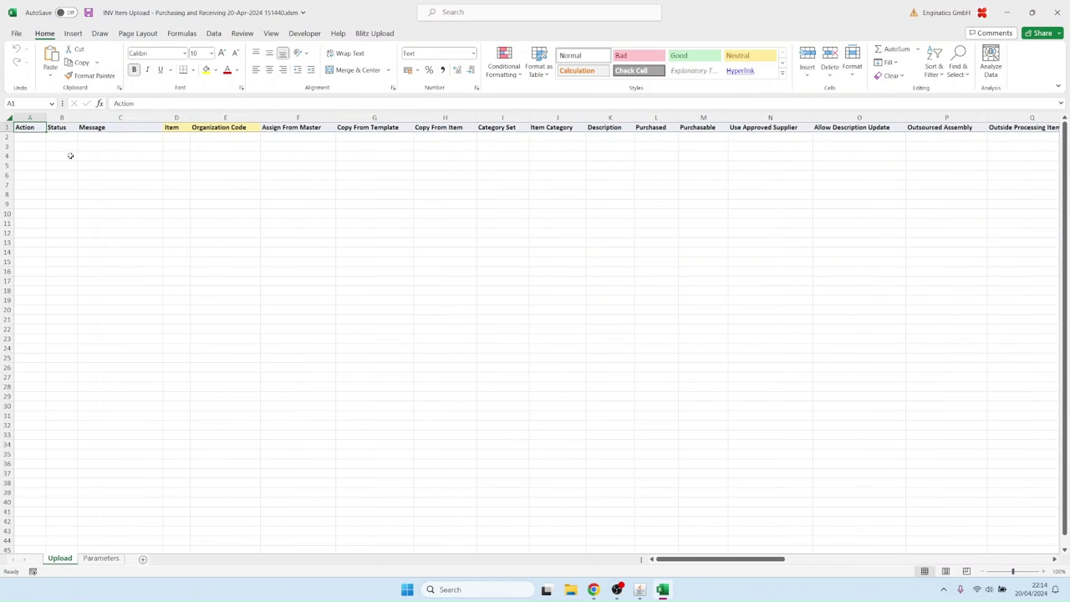
Enter test_item9 as the item and V1 as the organization code in row 2 of the upload sheet
left_click(176, 136)
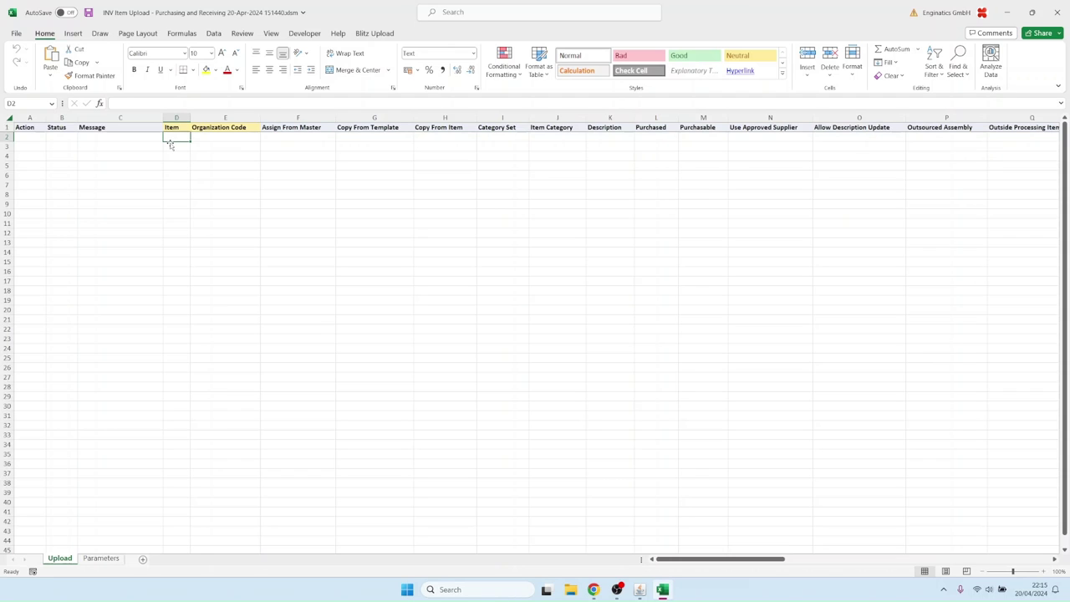
type("test_i")
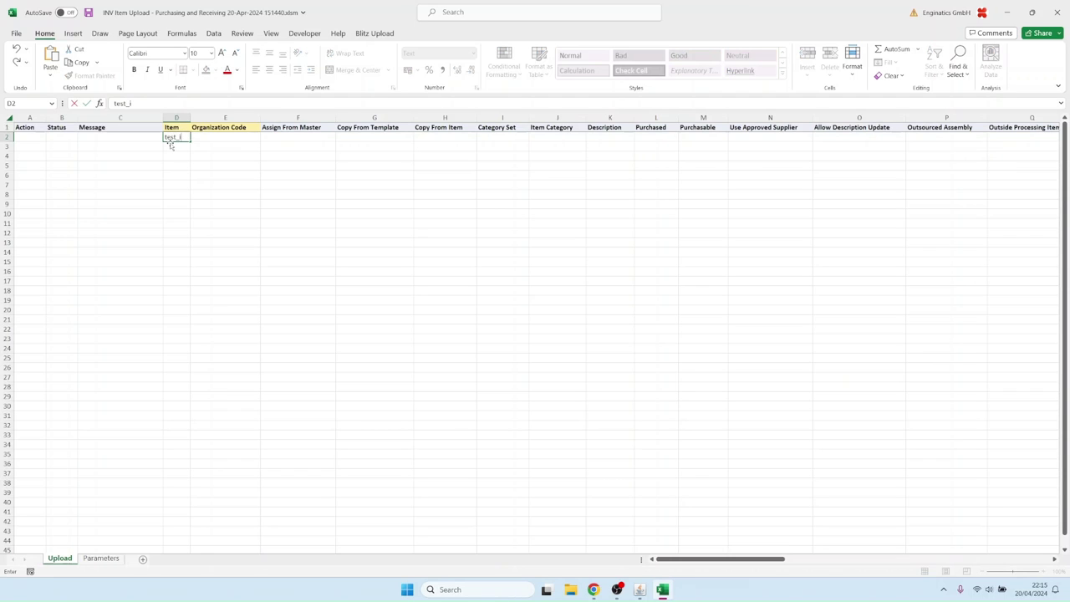
type("tem9")
key("Tab")
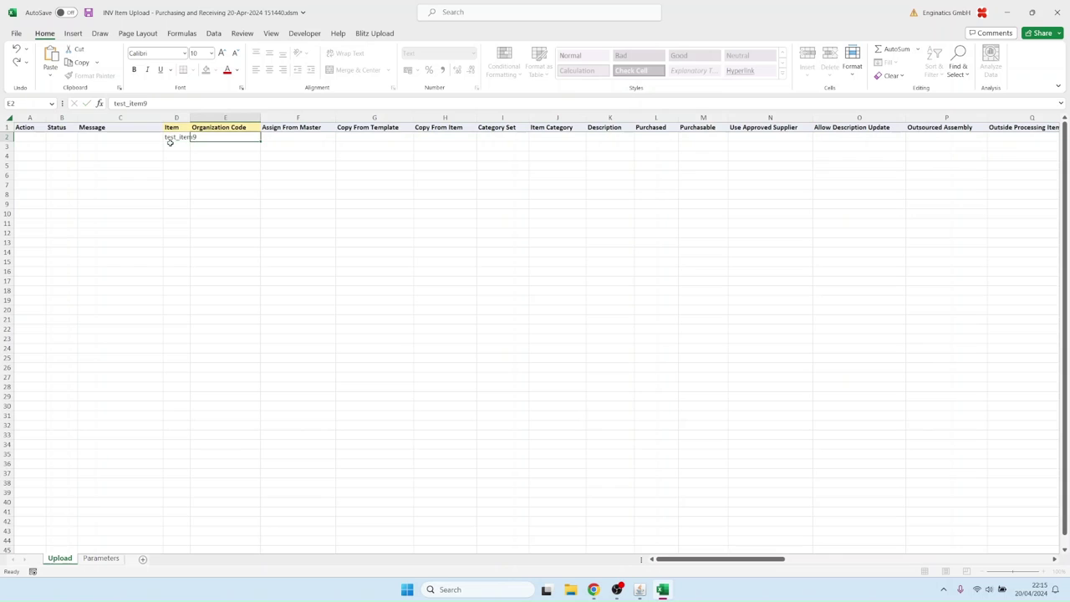
type("v1")
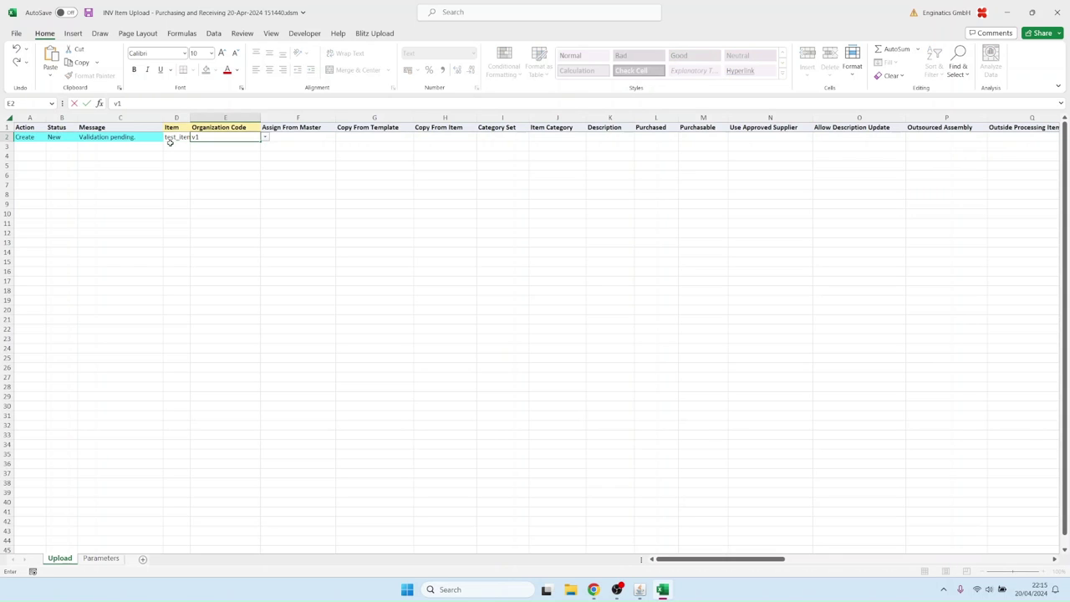
key("Tab")
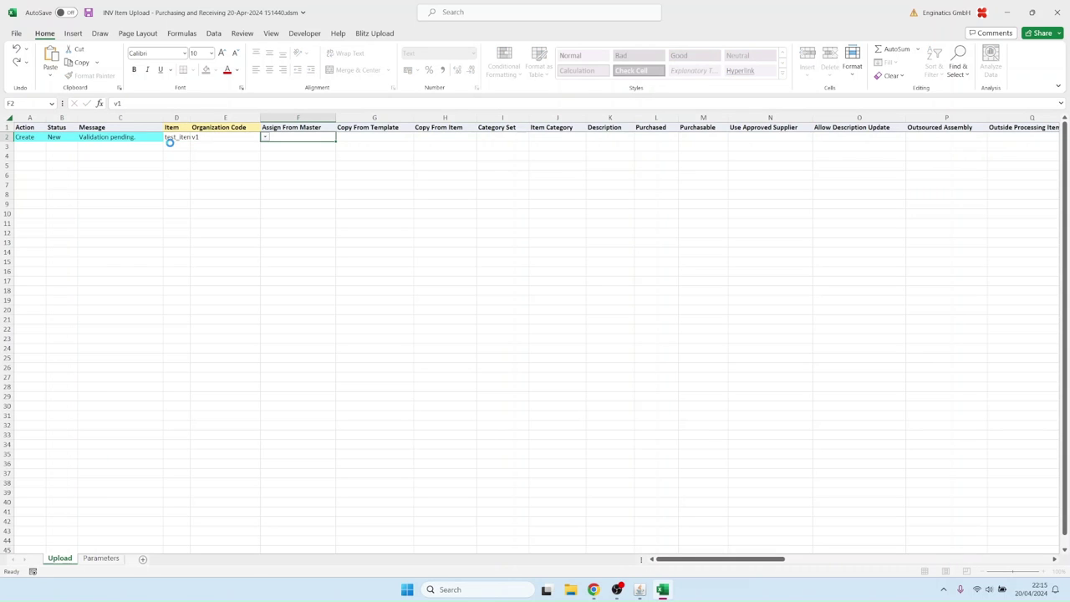
Fill in the row 2 description as "Test item 9 description"
key("Tab")
key("Tab")
key("Tab")
key("Tab")
key("Tab")
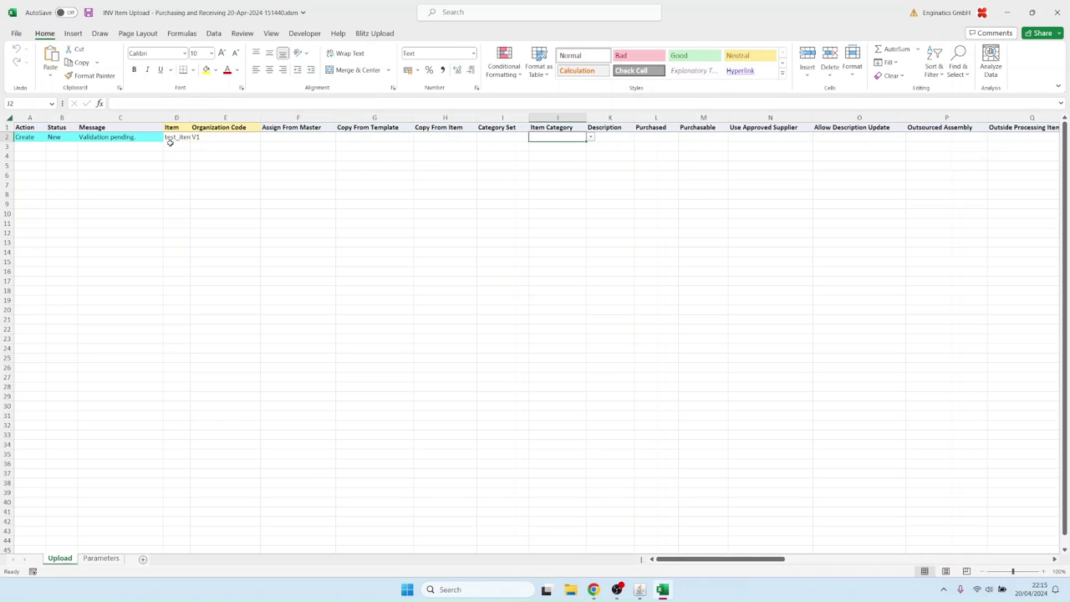
type("TEst")
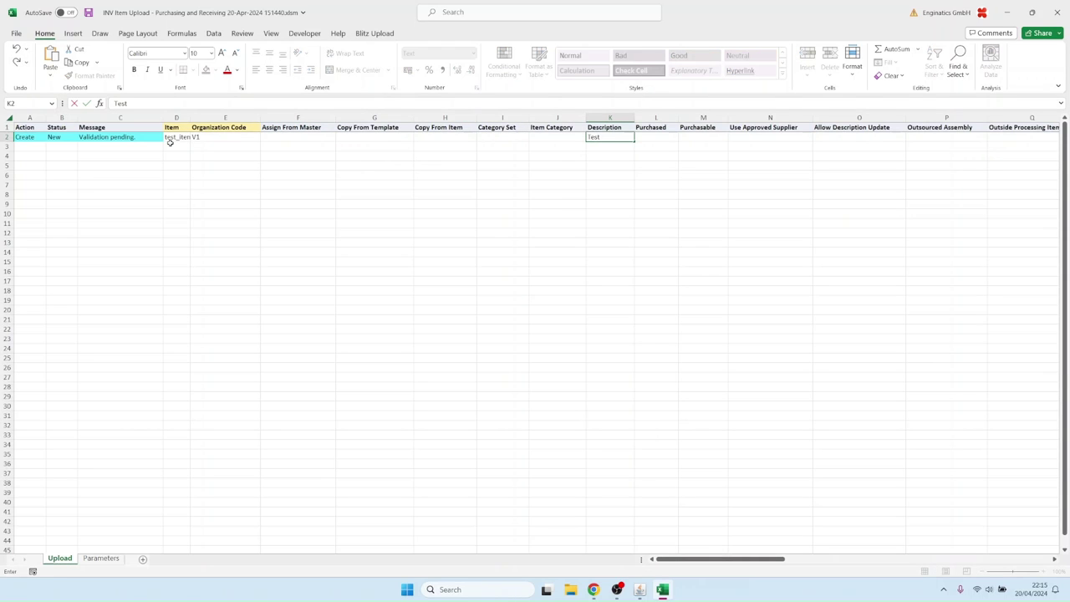
type(" item 9 description")
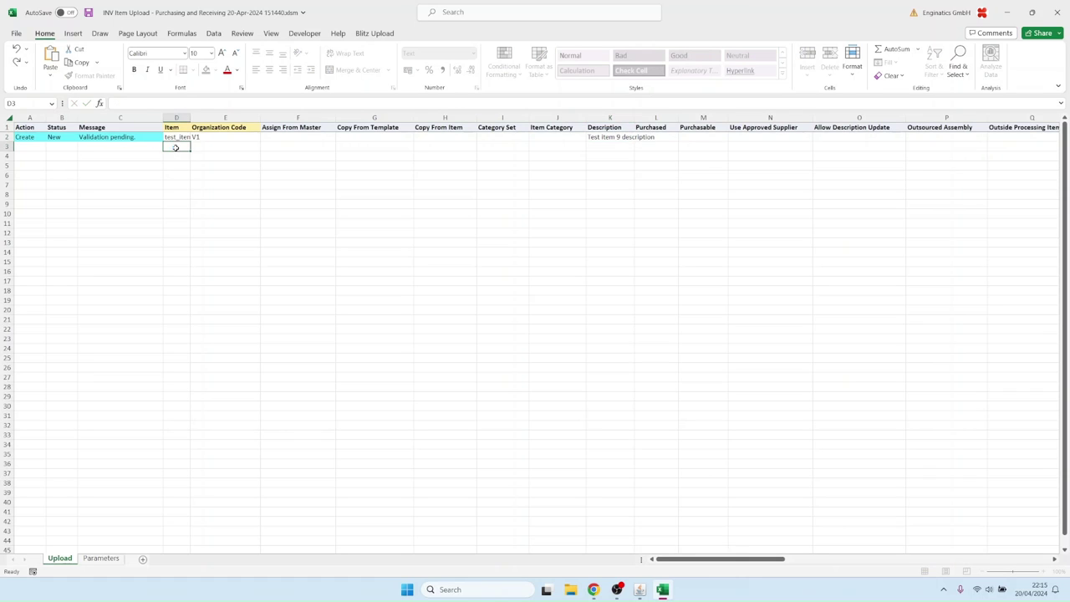
Copy the item from row 2 into row 3, with organization code M1 and Assign From Master set to y
left_click(175, 138)
key("ctrl+c")
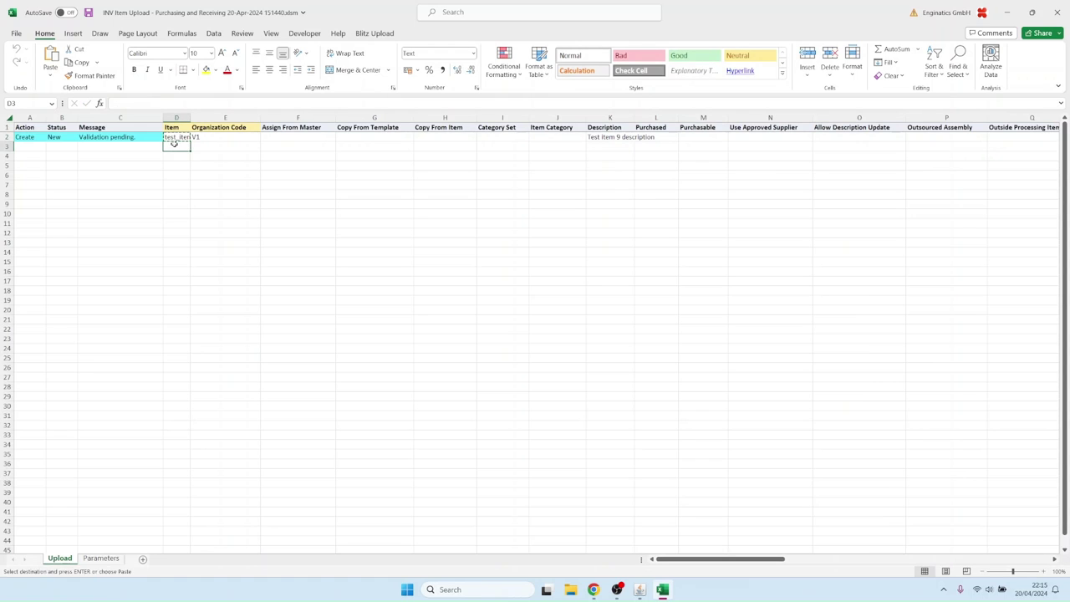
left_click(174, 145)
key("ctrl+v")
key("Tab")
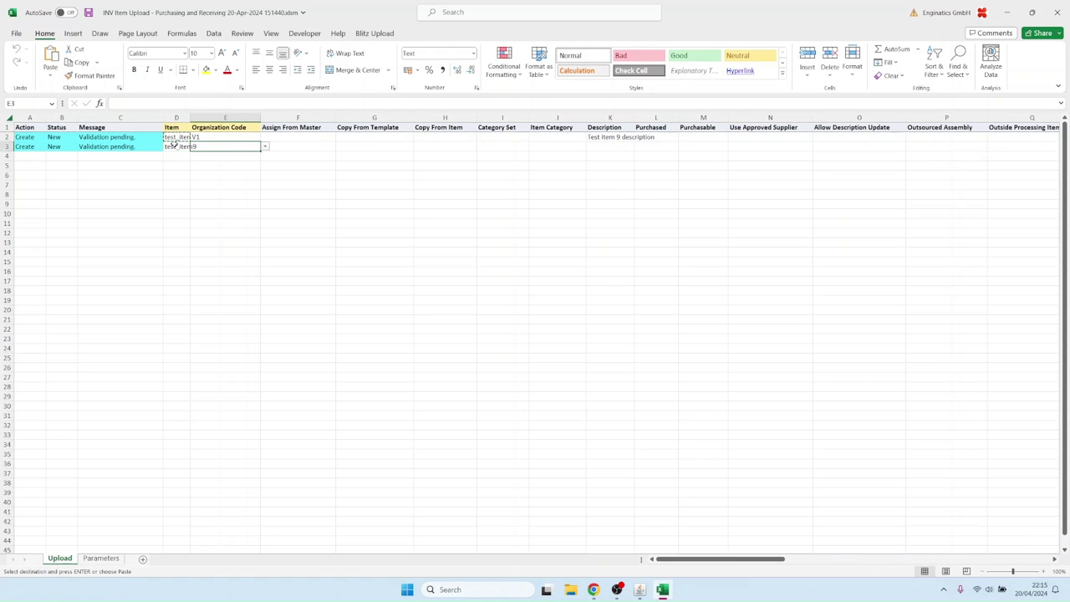
type("m1")
key("Tab")
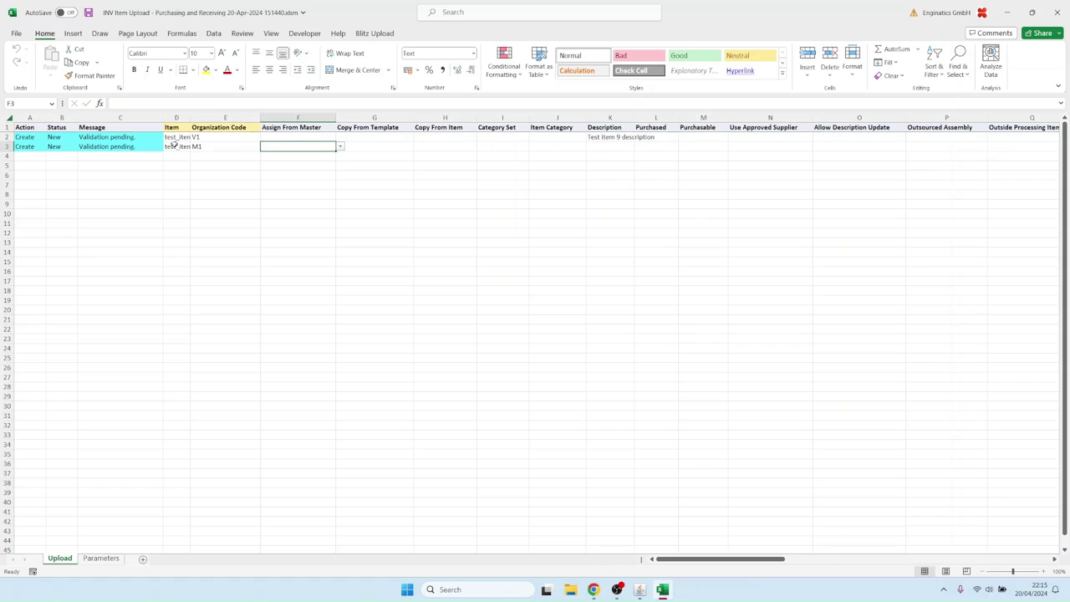
type("y")
key("Tab")
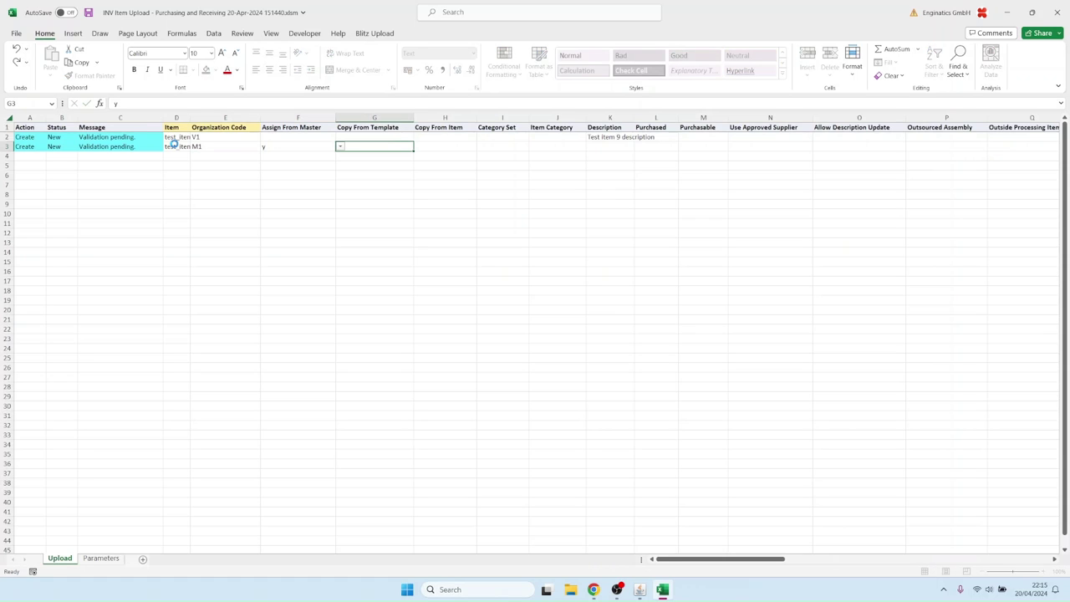
Save the upload workbook with the two validated test_item9 rows
key("Left")
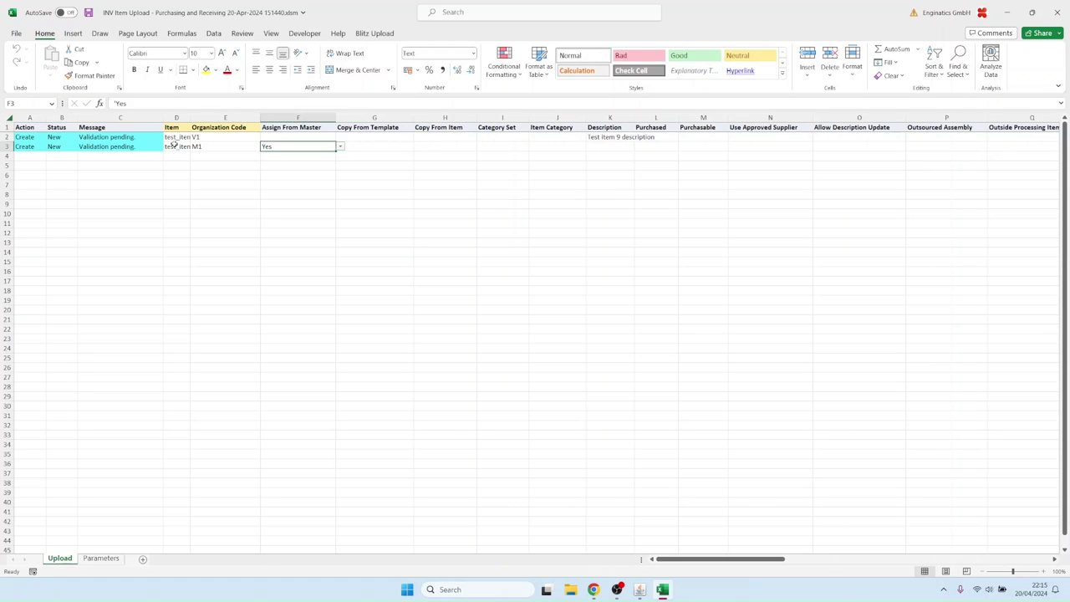
key("Up")
key("Left")
key("Left")
key("ctrl+s")
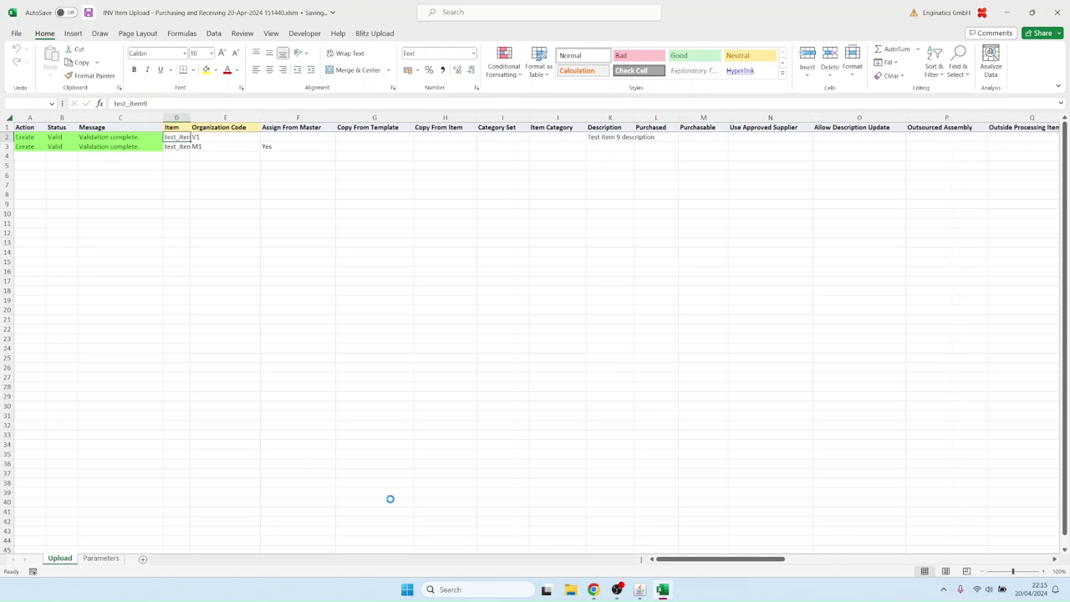
Switch to Oracle Applications and upload the file INV Item Upload - Purchasing and Receiving 20-Apr-2024 151440.xlsm, closing the upload page after submitting
left_click(639, 589)
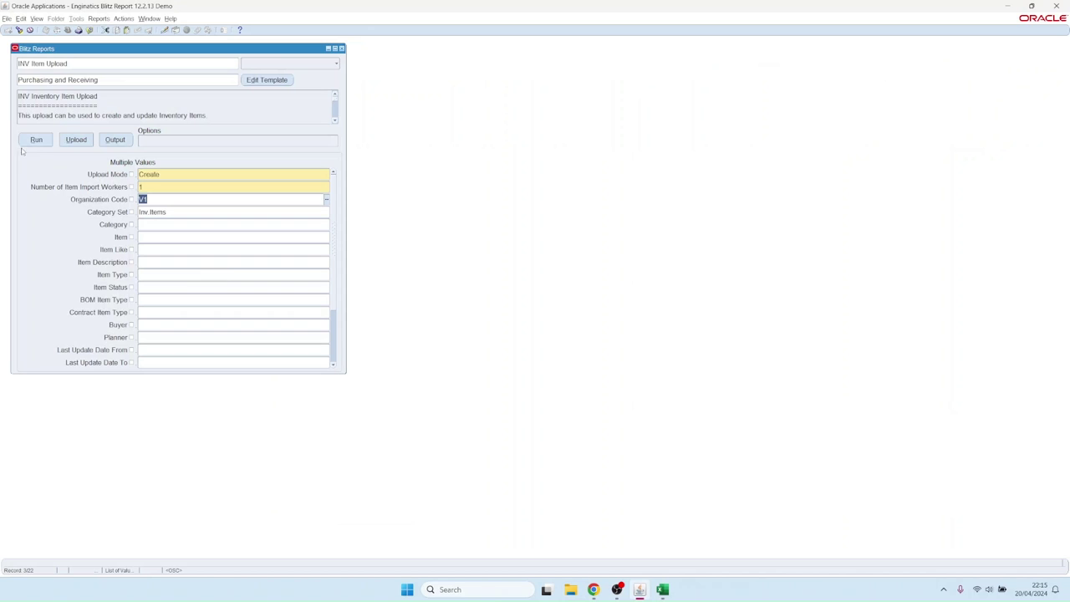
left_click(77, 140)
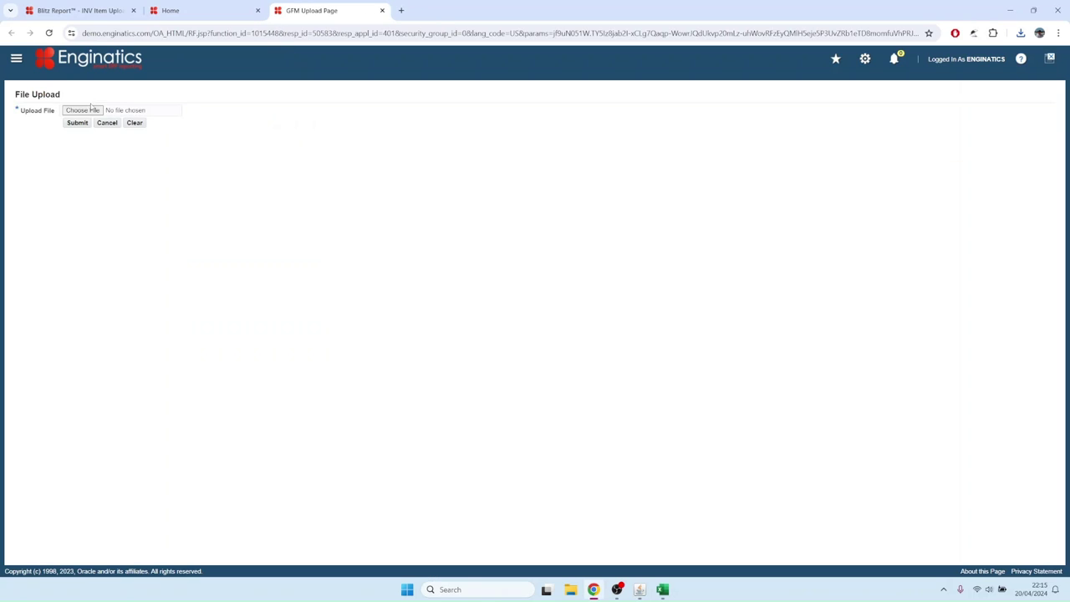
left_click(90, 110)
left_click(248, 83)
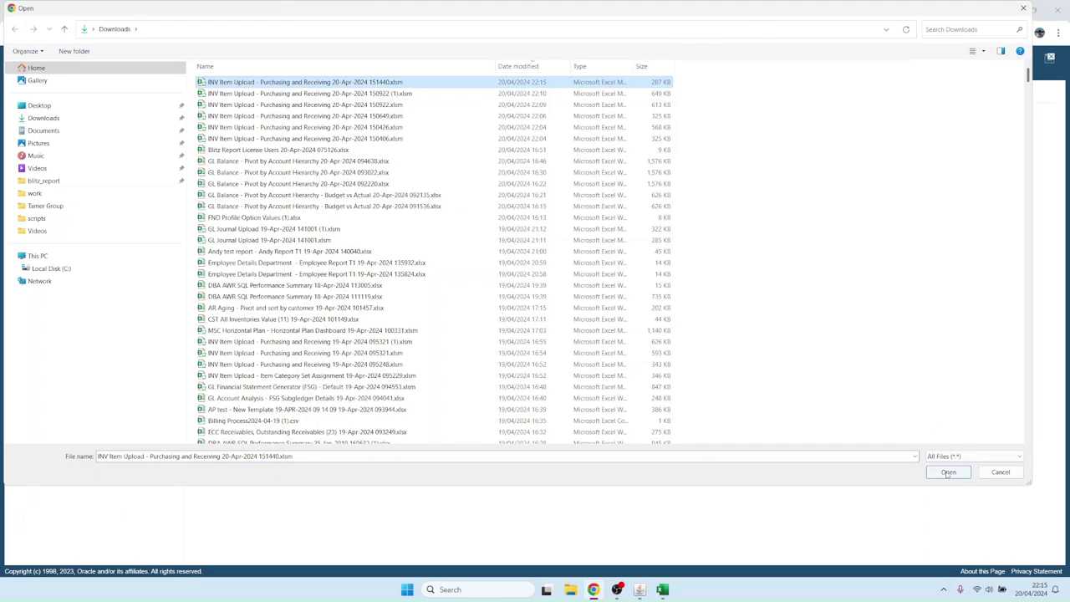
left_click(948, 473)
left_click(77, 123)
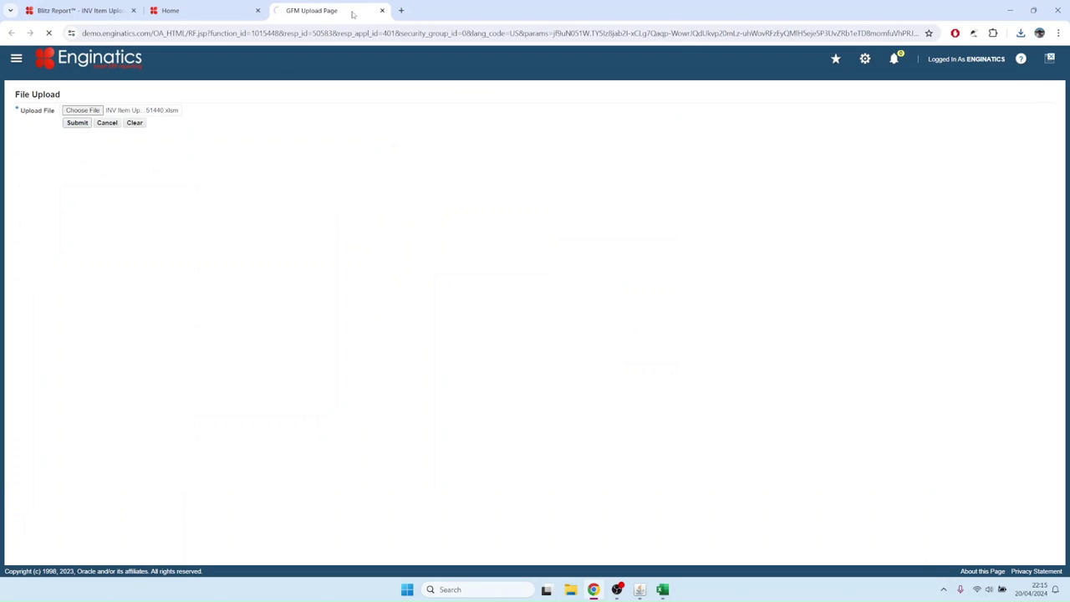
left_click(382, 10)
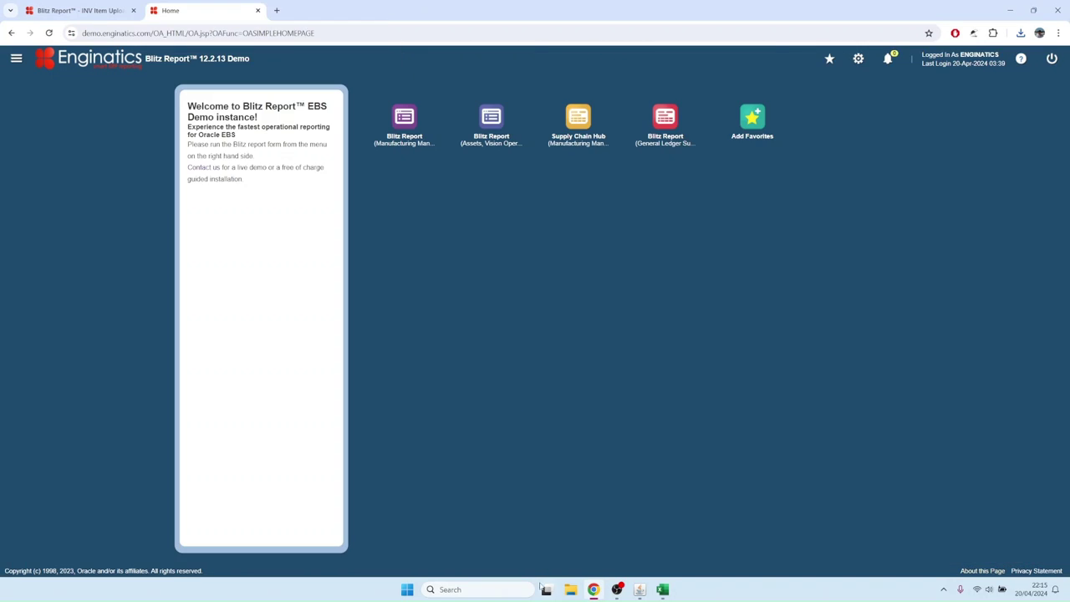
left_click(640, 591)
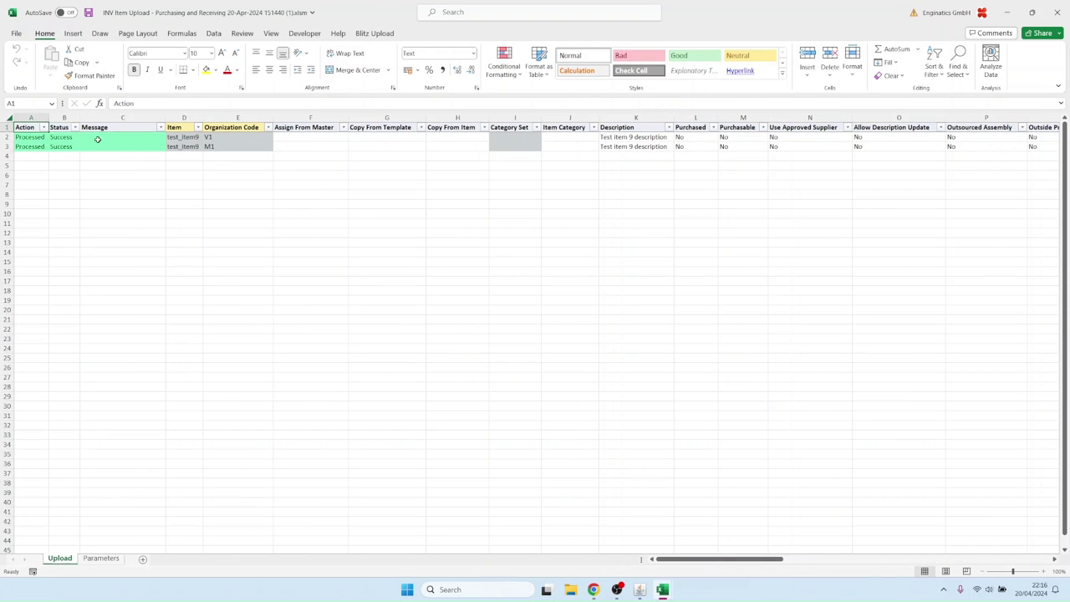
Copy the item name test_item9 from the result sheet in Excel and query it in Oracle's Master Items form
left_click(184, 137)
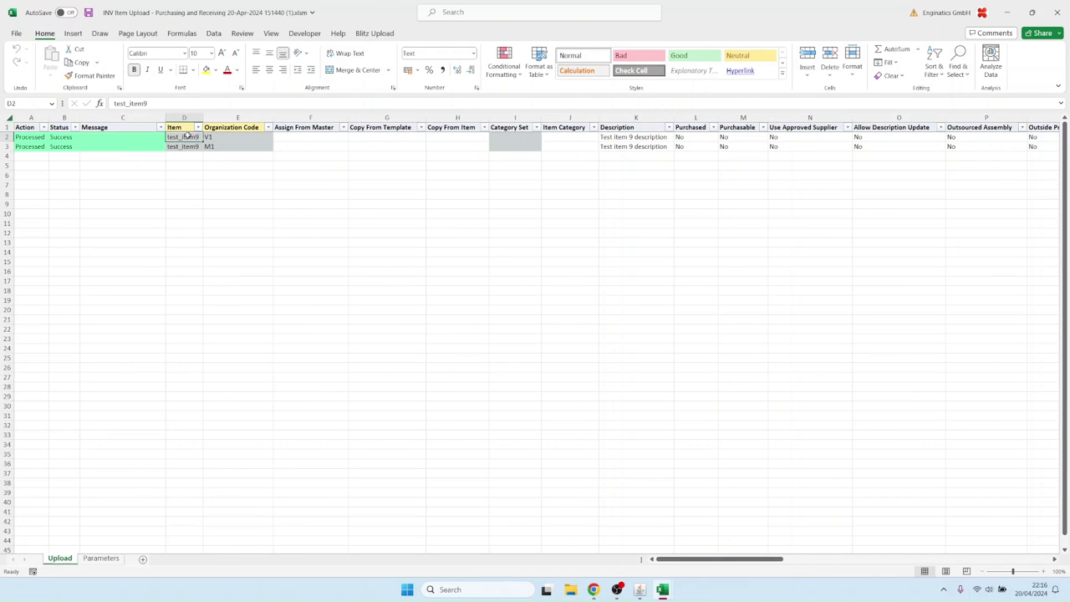
key("Right")
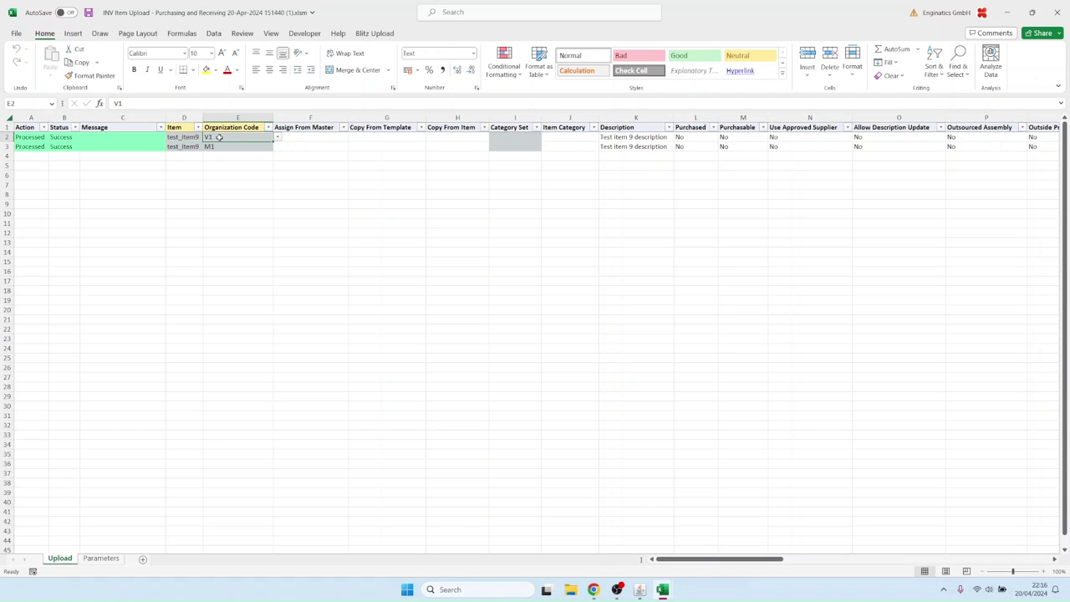
left_click(186, 138)
key("ctrl+c")
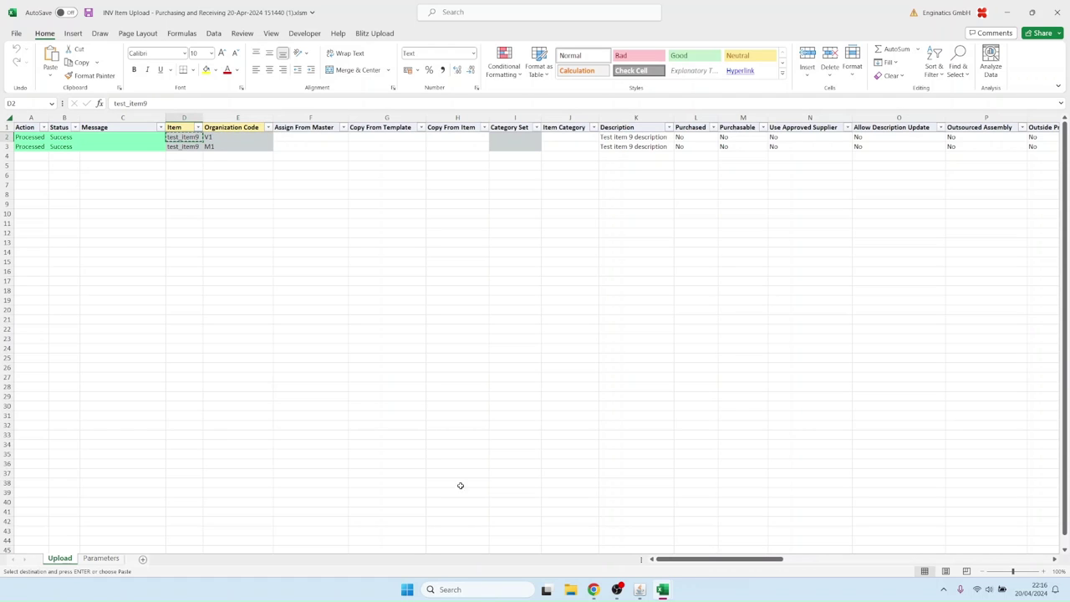
left_click(639, 589)
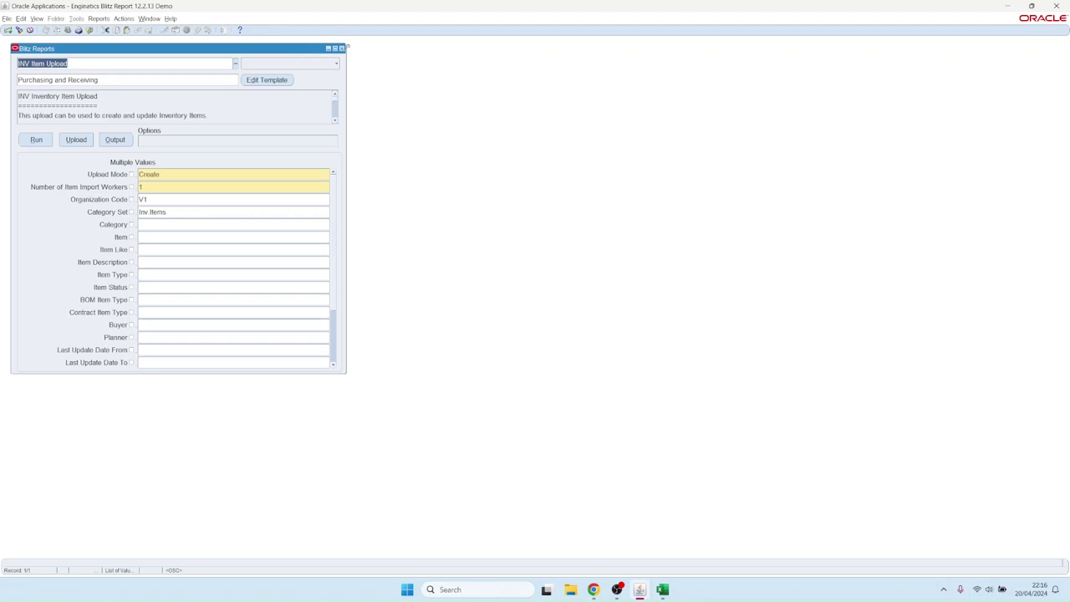
left_click(341, 48)
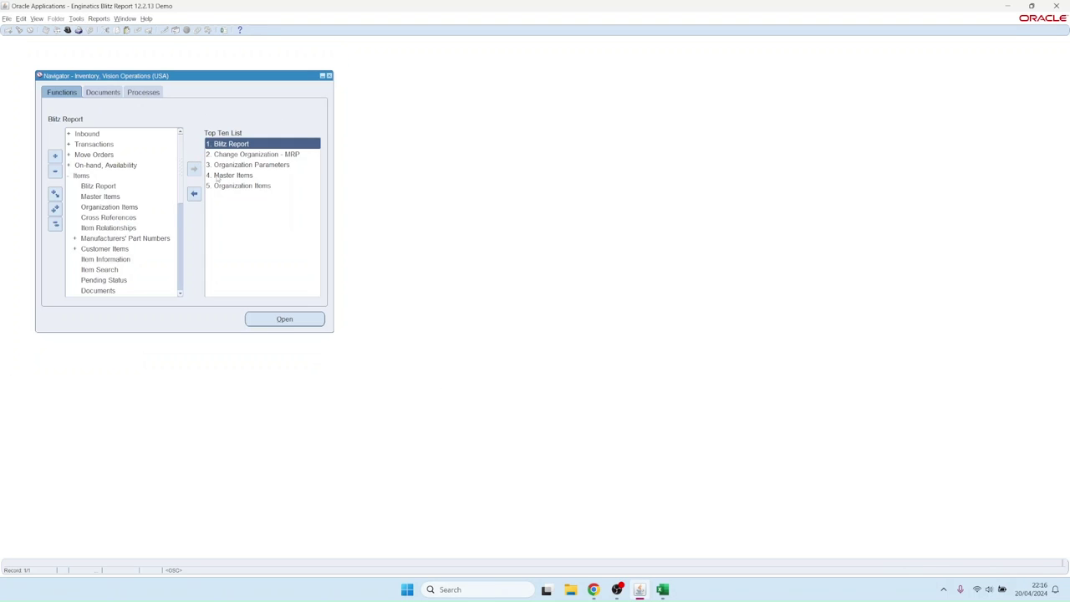
double_click(224, 176)
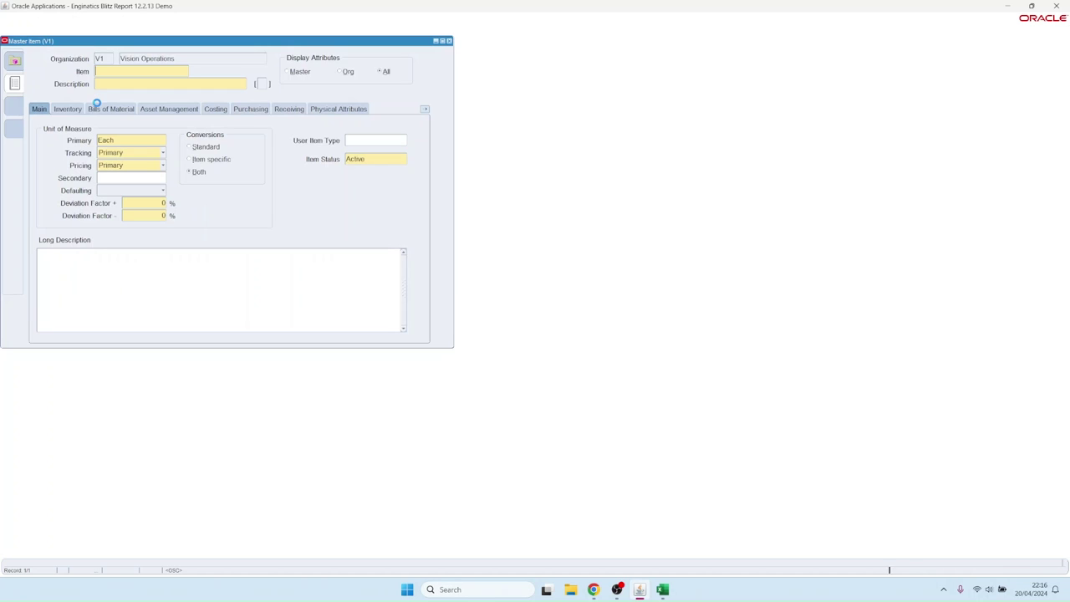
key("F11")
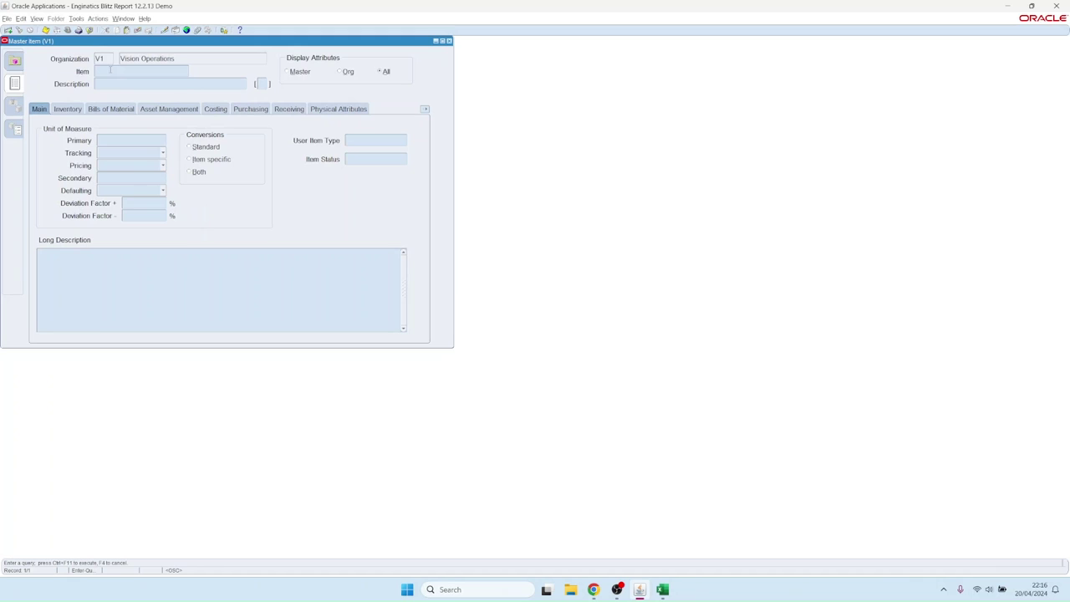
key("ctrl+v")
key("ctrl+F11")
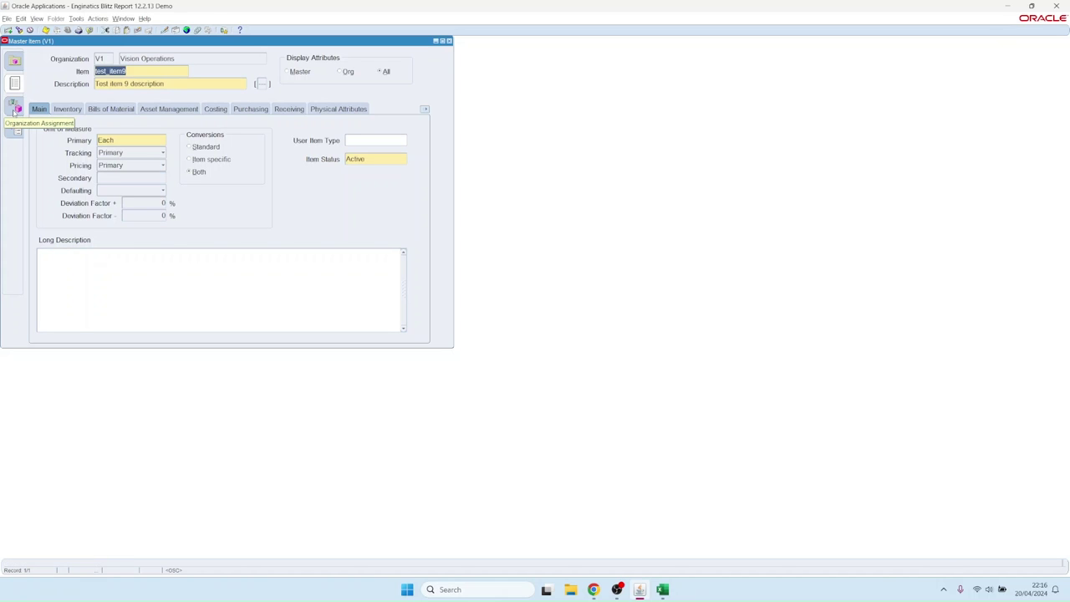
Review the organization assignments of test_item9, including M1 Seattle Manufacturing, and close the Master Item form
left_click(14, 107)
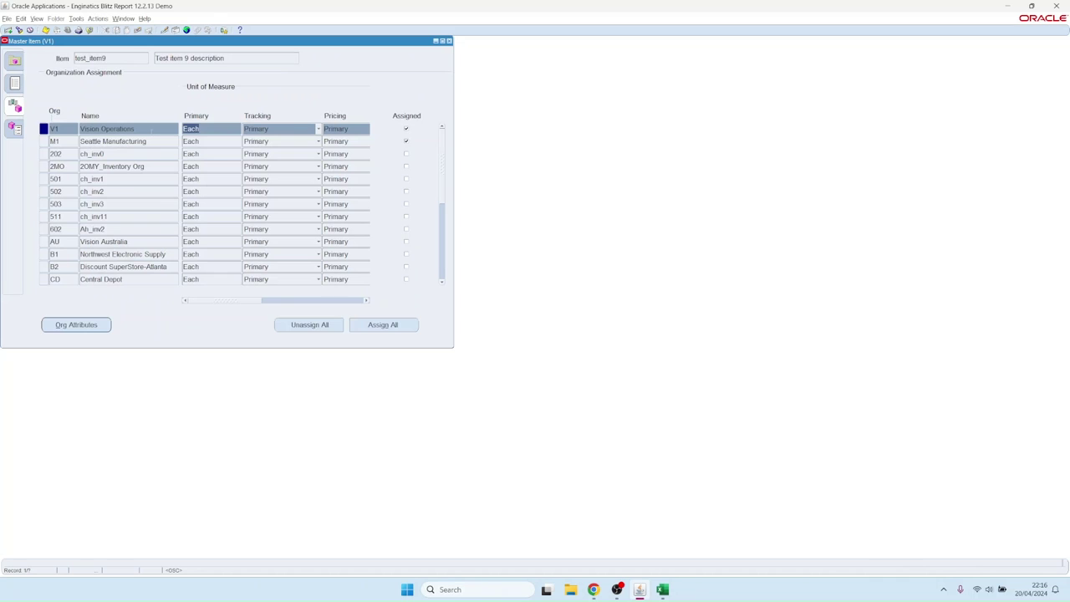
left_click(121, 141)
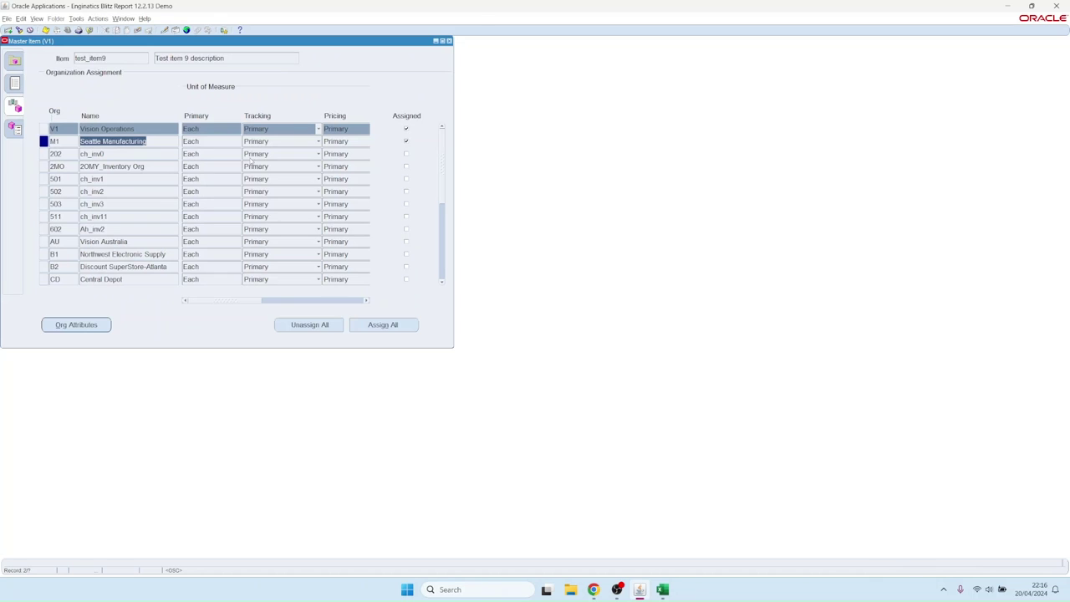
left_click(449, 40)
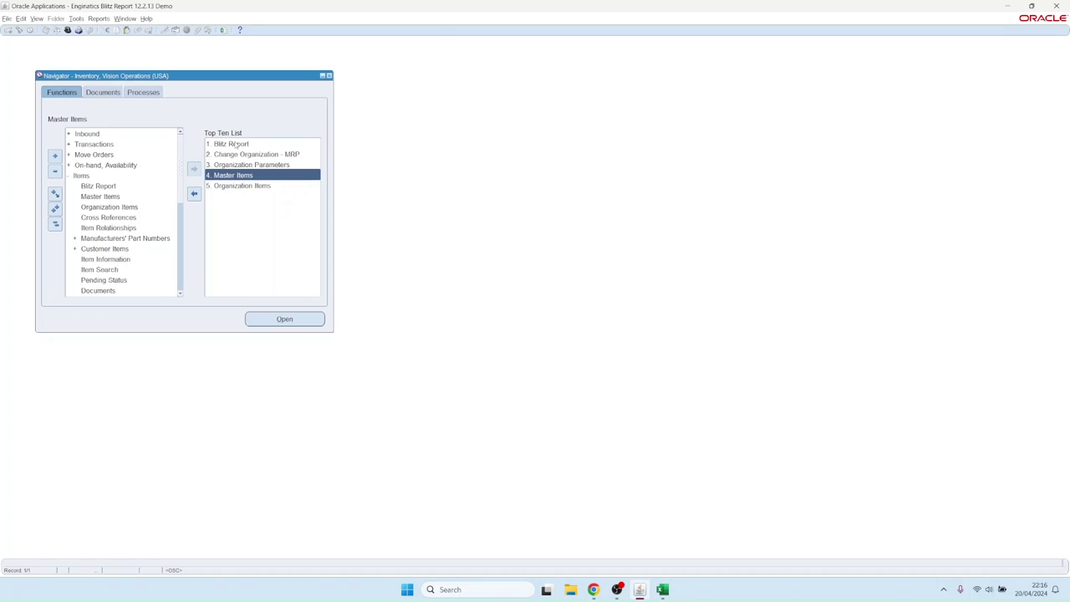
Reopen Blitz Report for INV Item Upload with upload mode Create, Update and 10 item import workers
left_click(237, 145)
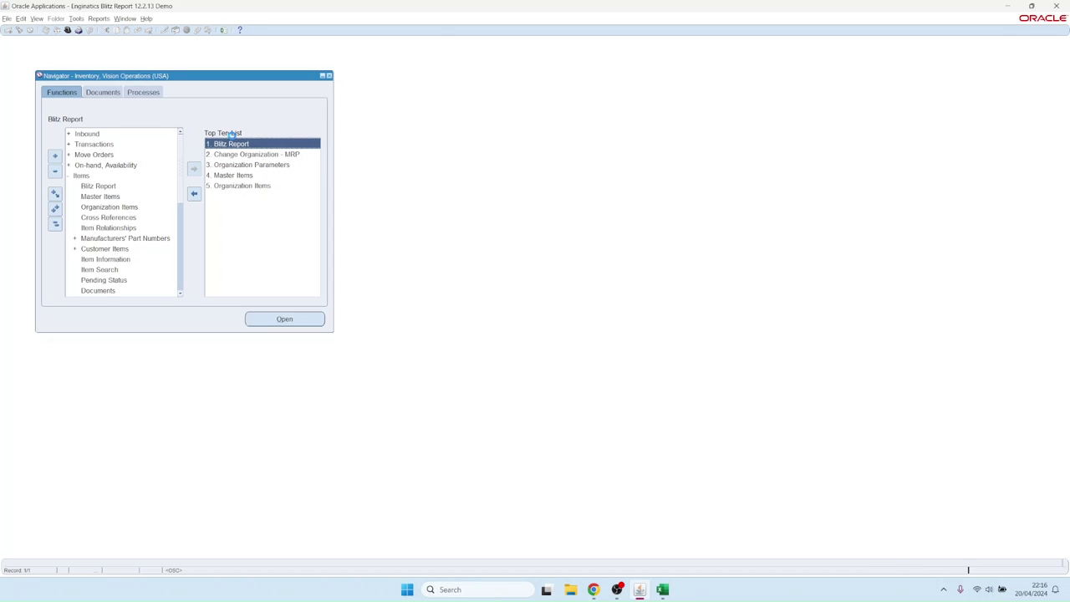
double_click(232, 144)
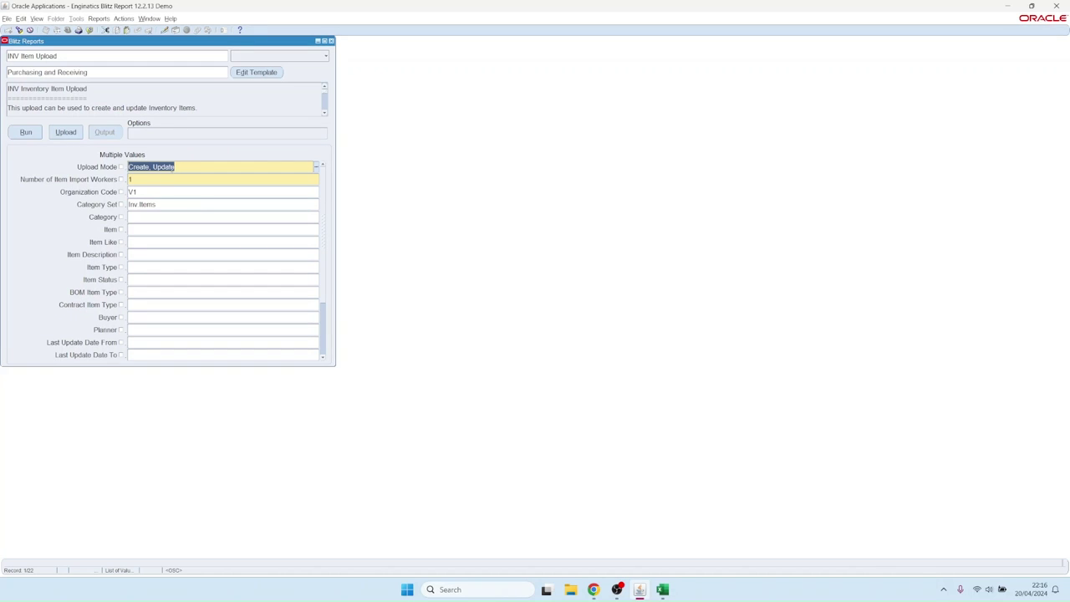
left_click(173, 167)
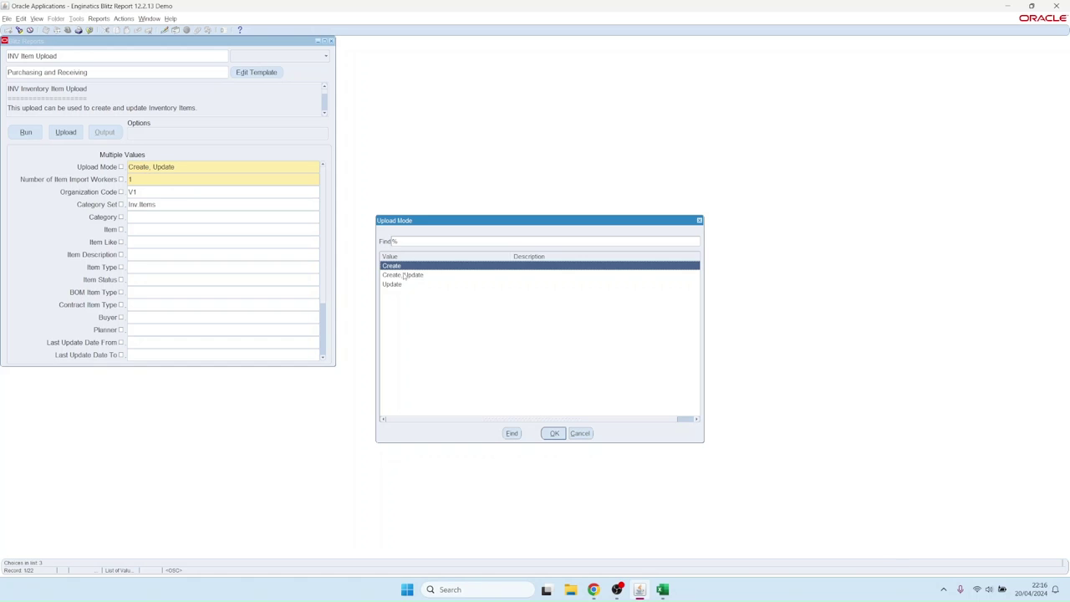
double_click(405, 276)
left_click(144, 180)
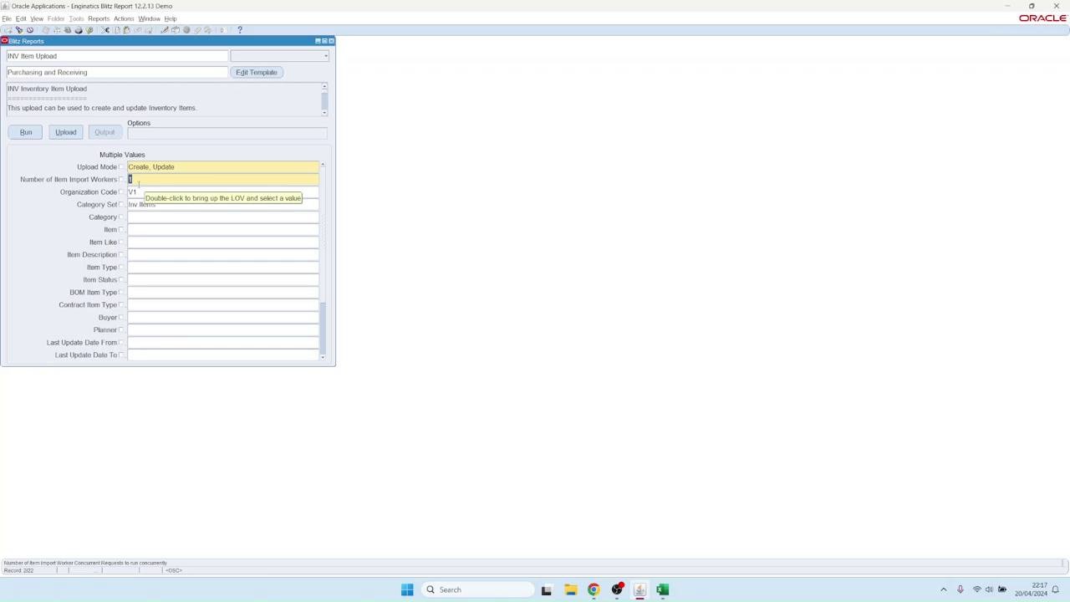
type("10")
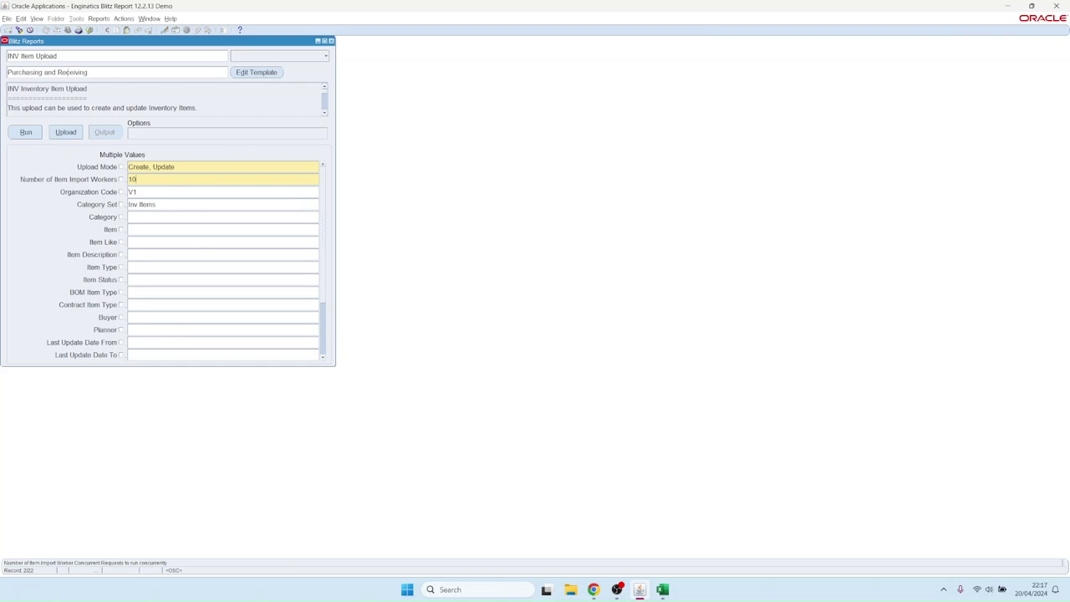
Restrict the report to one buyer by entering the buyer's name, and run it to generate the upload sheet
left_click(150, 318)
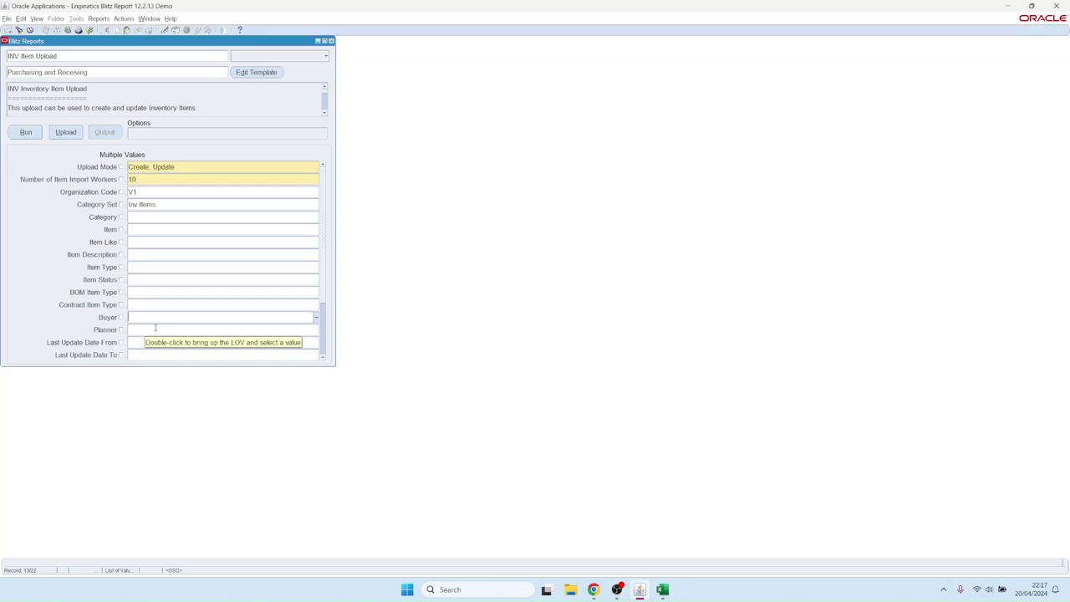
type("Fo")
key("Tab")
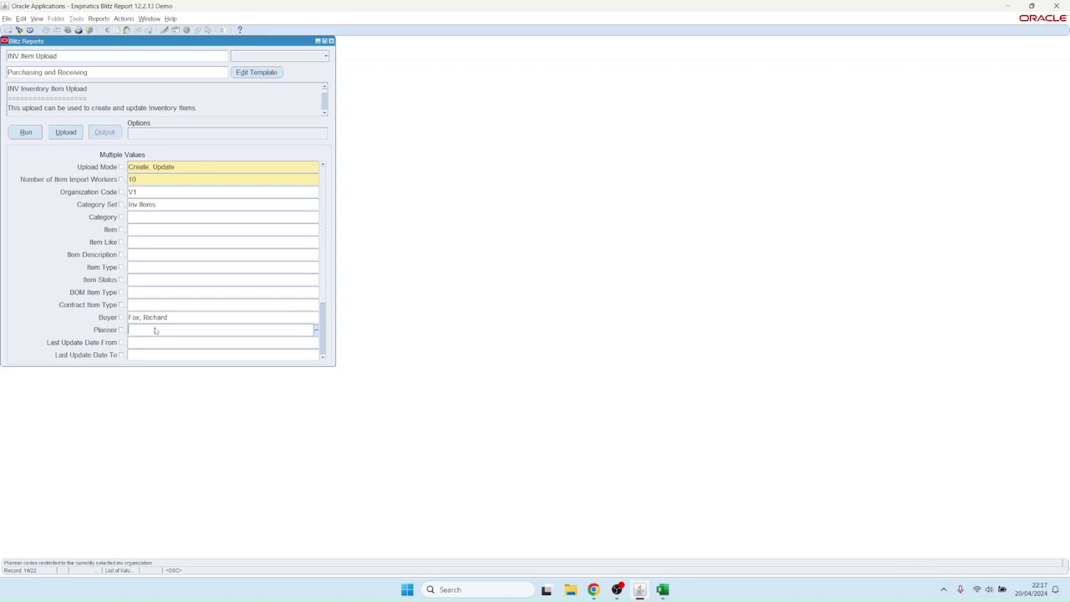
left_click(34, 132)
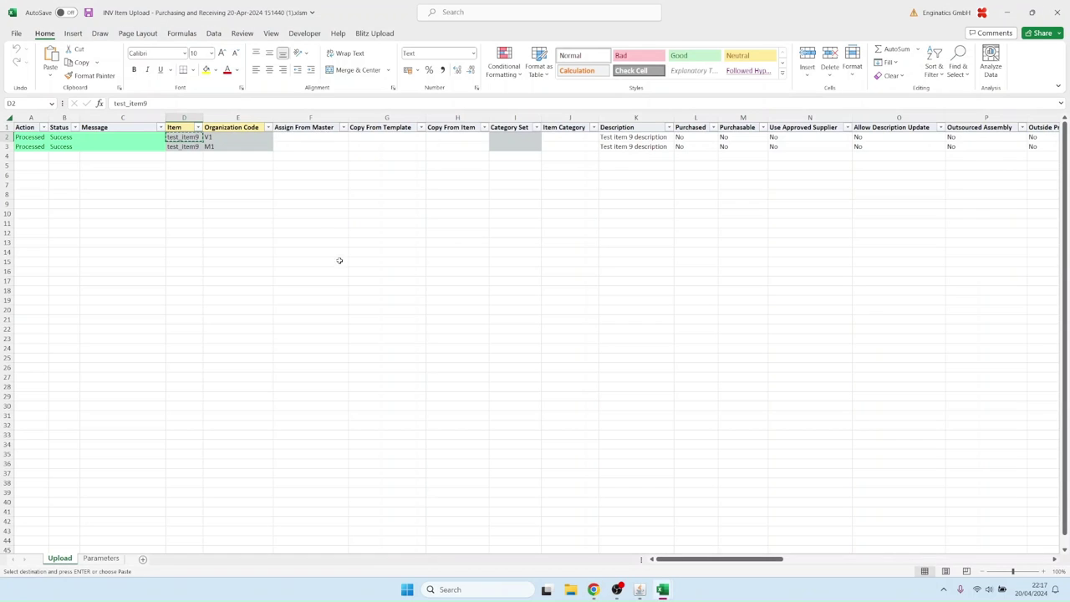
Examine the item list in the newly generated upload sheet down to its last row
left_click(318, 232)
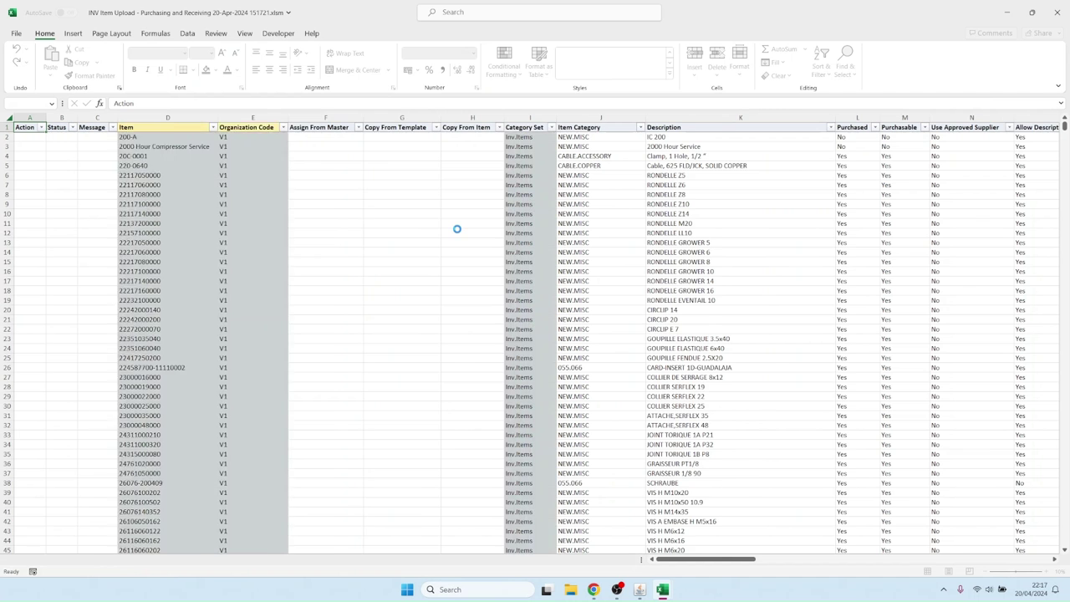
left_click(208, 203)
scroll(208, 203, "down", 20)
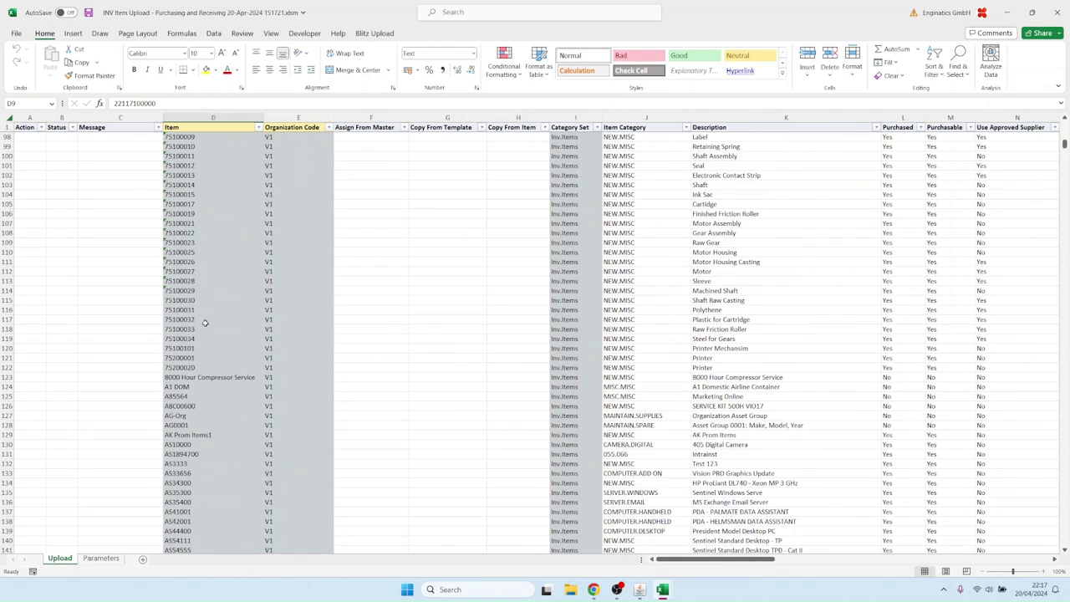
left_click(205, 323)
key("ctrl+Down")
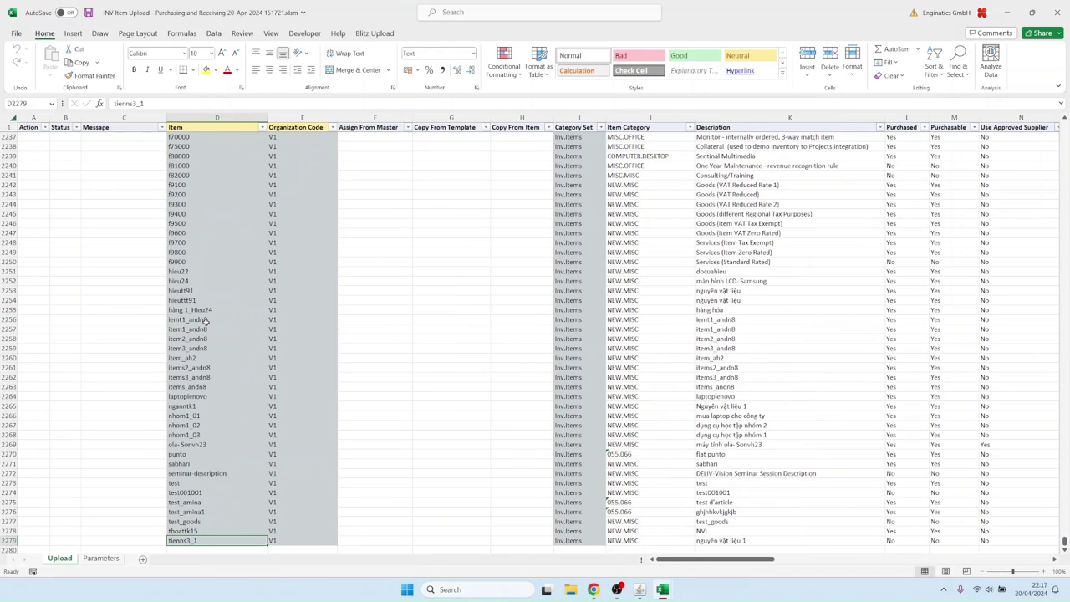
key("ctrl+Home")
Replace the Default Buyer in row 2 of the upload sheet with another buyer's name
key("Right")
key("Right")
key("Right")
key("Right")
key("Right")
key("Right")
key("Right")
key("Right")
key("Right")
key("Right")
key("Right")
key("Right")
key("Right")
key("Right")
key("Right")
key("Right")
key("Right")
key("Right")
key("Right")
key("Right")
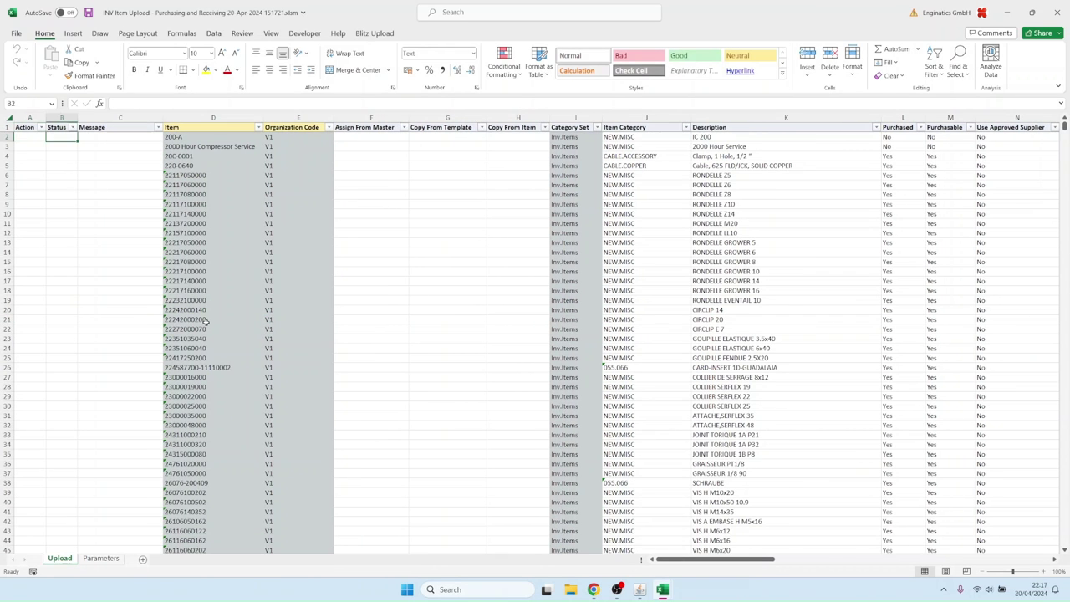
key("Right")
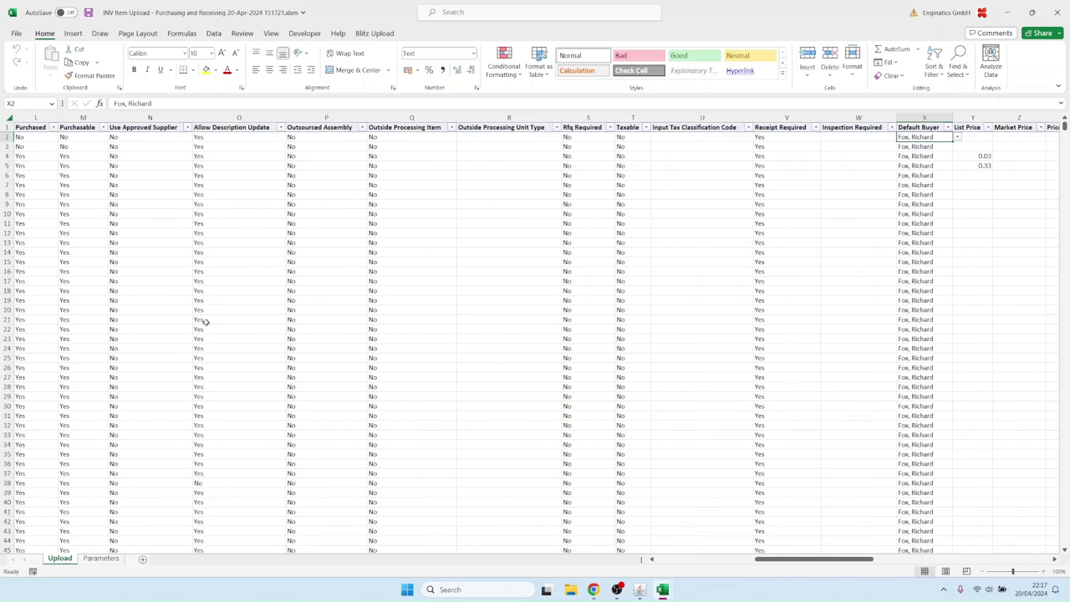
type("blo")
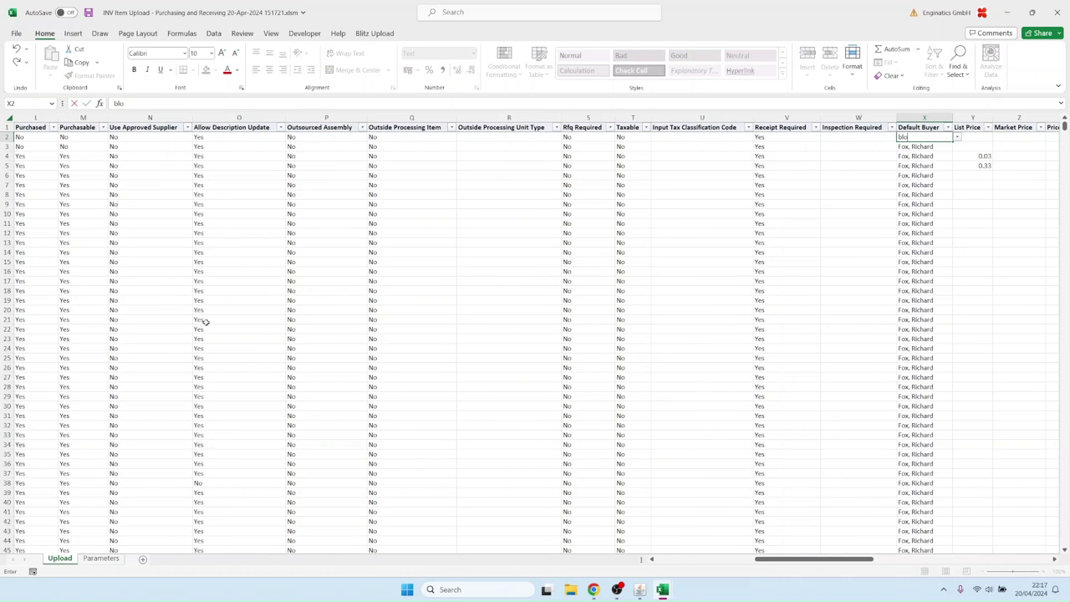
key("Right")
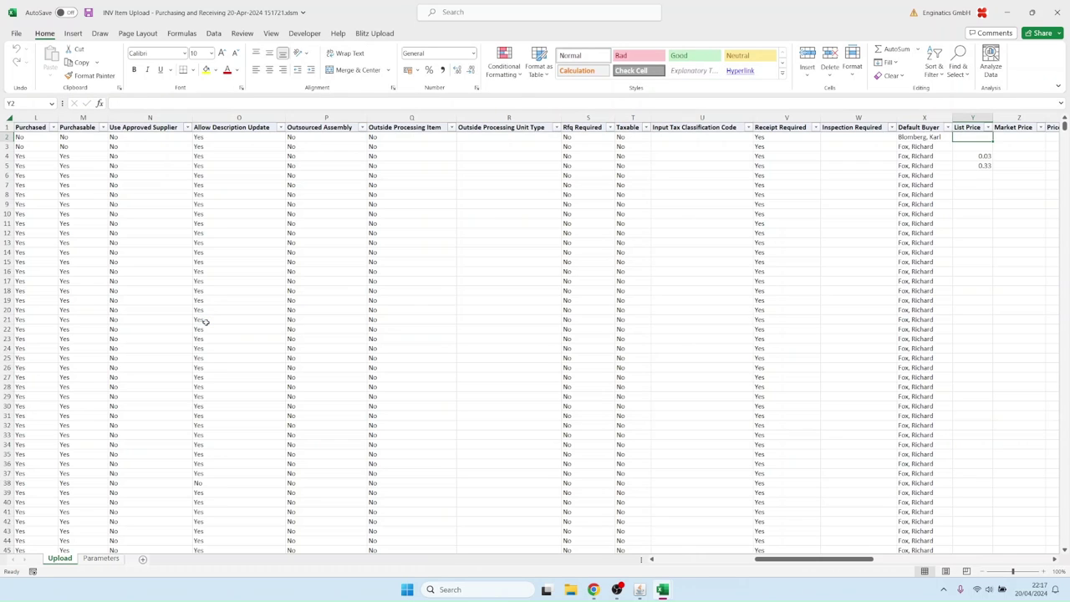
Copy the row 2 Default Buyer down to every item row in the upload sheet, and save the workbook
key("Left")
key("ctrl+c")
key("ctrl+shift+Down")
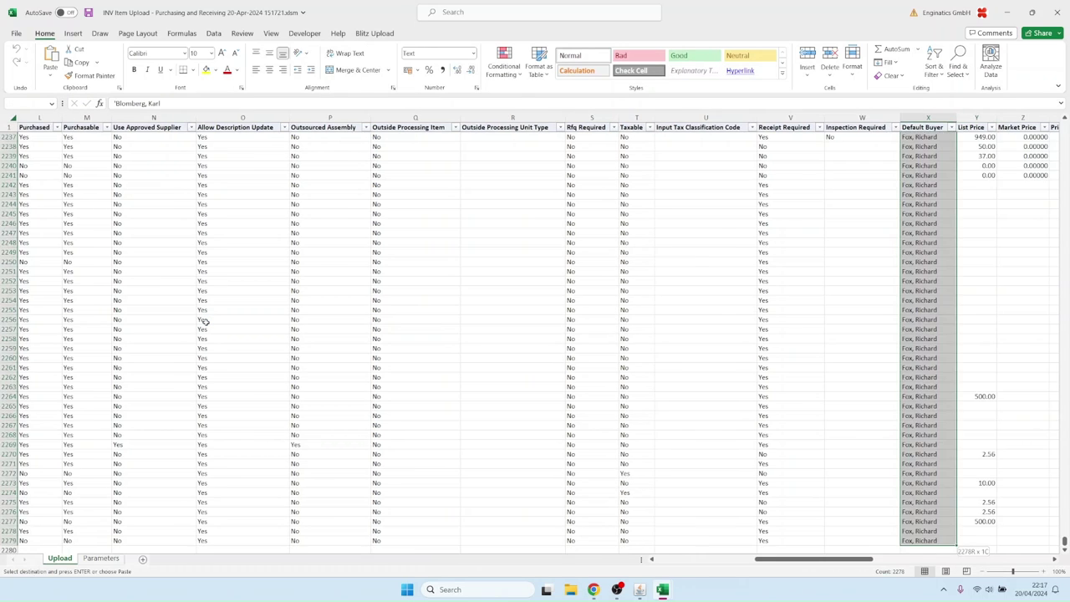
key("ctrl+v")
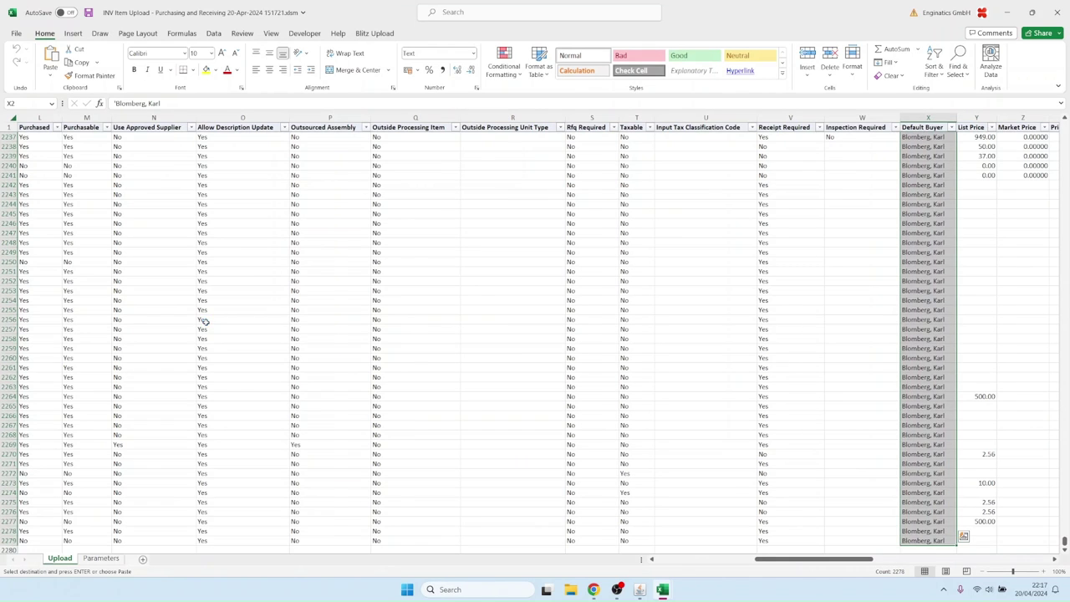
key("ctrl+Home")
left_click(88, 12)
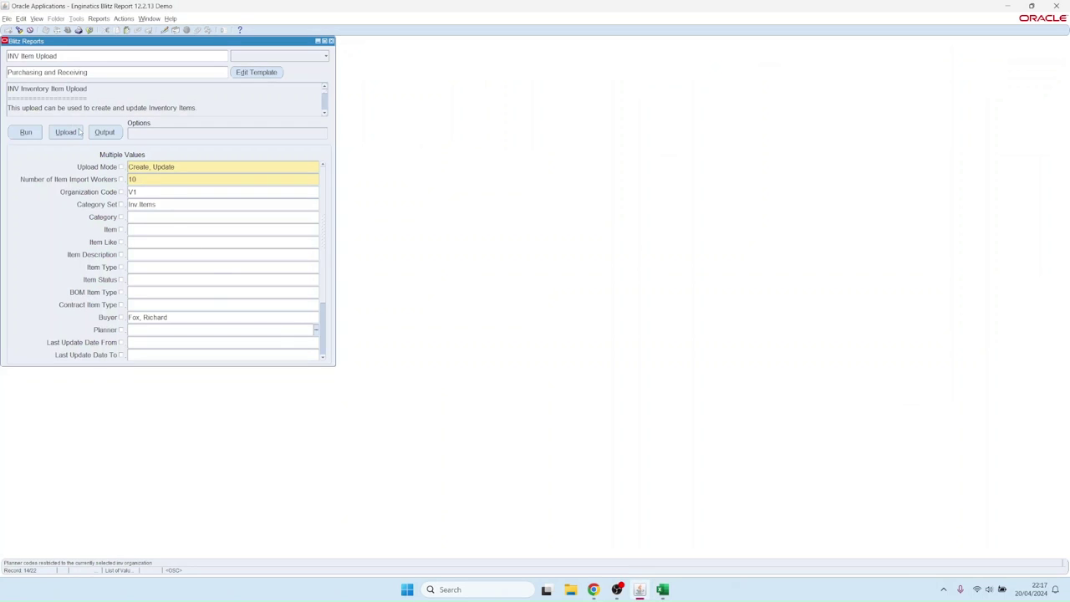
Upload the saved workbook INV Item Upload - Purchasing and Receiving 20-Apr-2024 151721.xlsm through Blitz Report in Oracle Applications and return to the report form
left_click(72, 131)
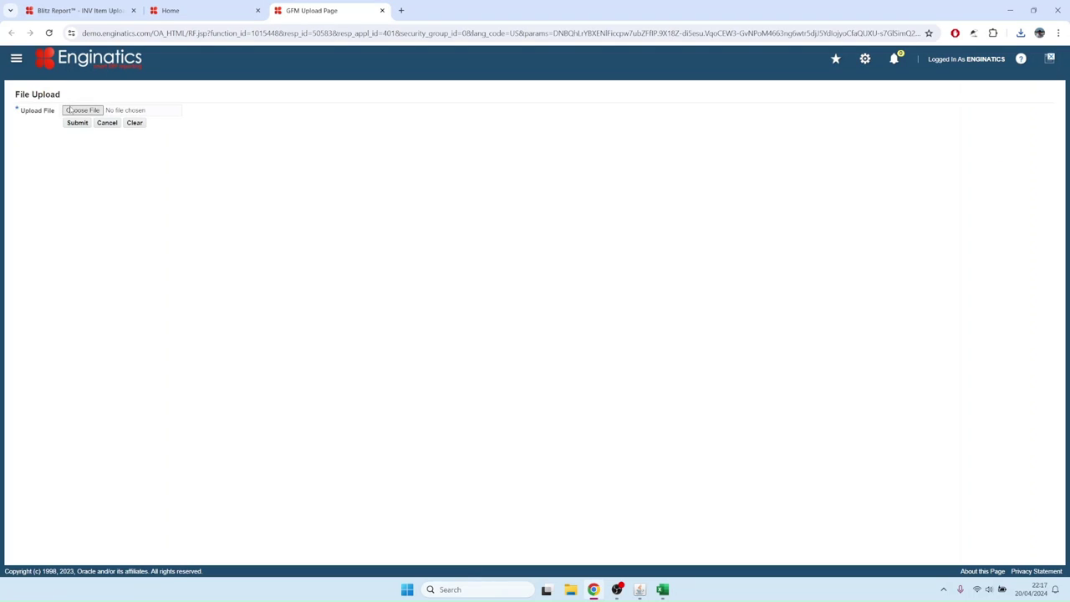
left_click(102, 110)
left_click(311, 83)
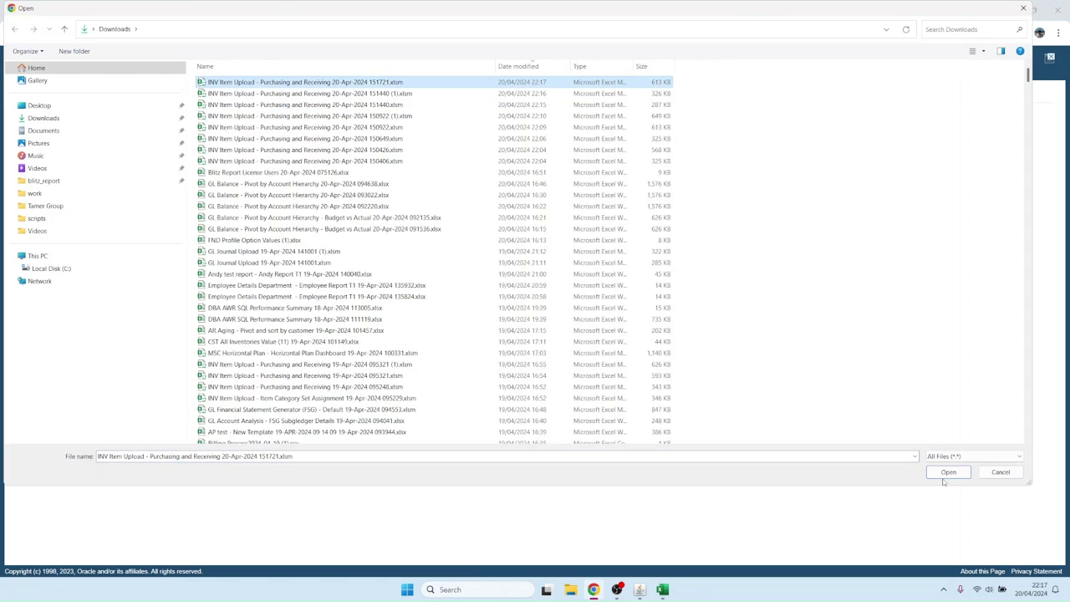
left_click(947, 474)
left_click(77, 123)
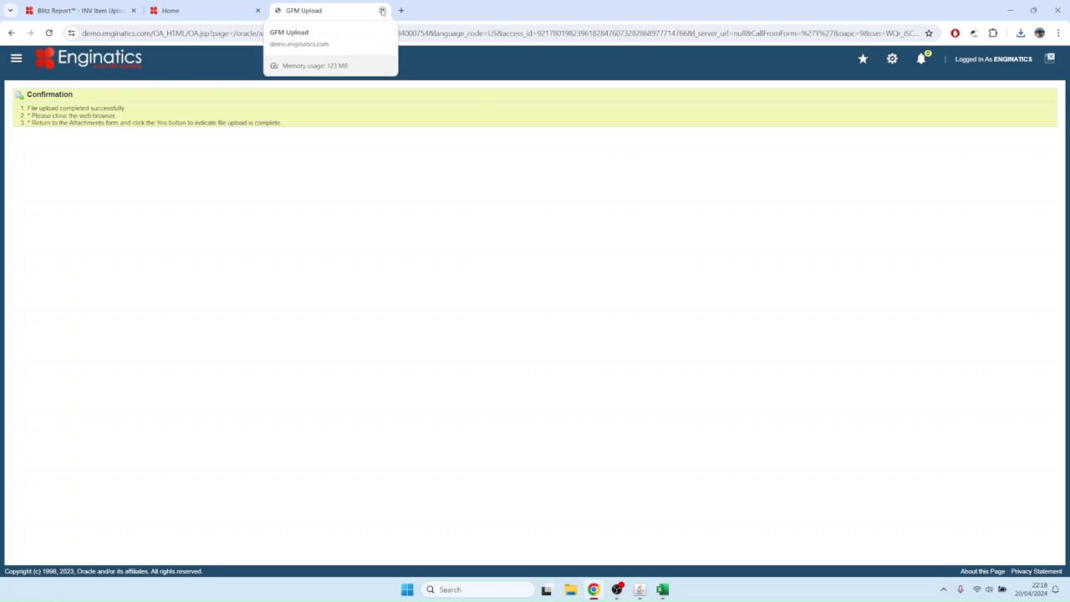
left_click(382, 10)
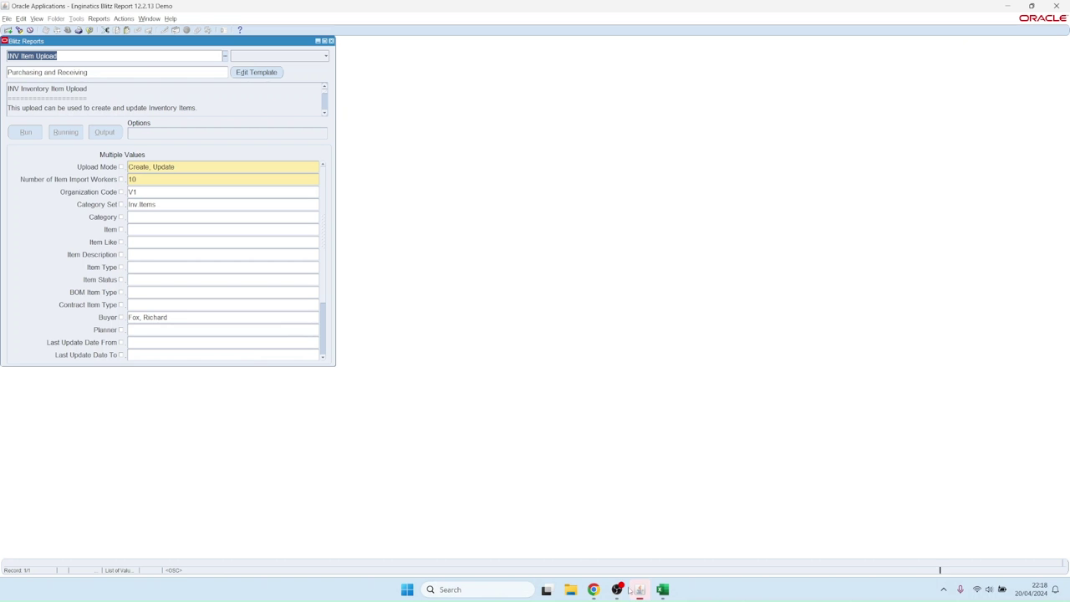
left_click(640, 589)
double_click(143, 178)
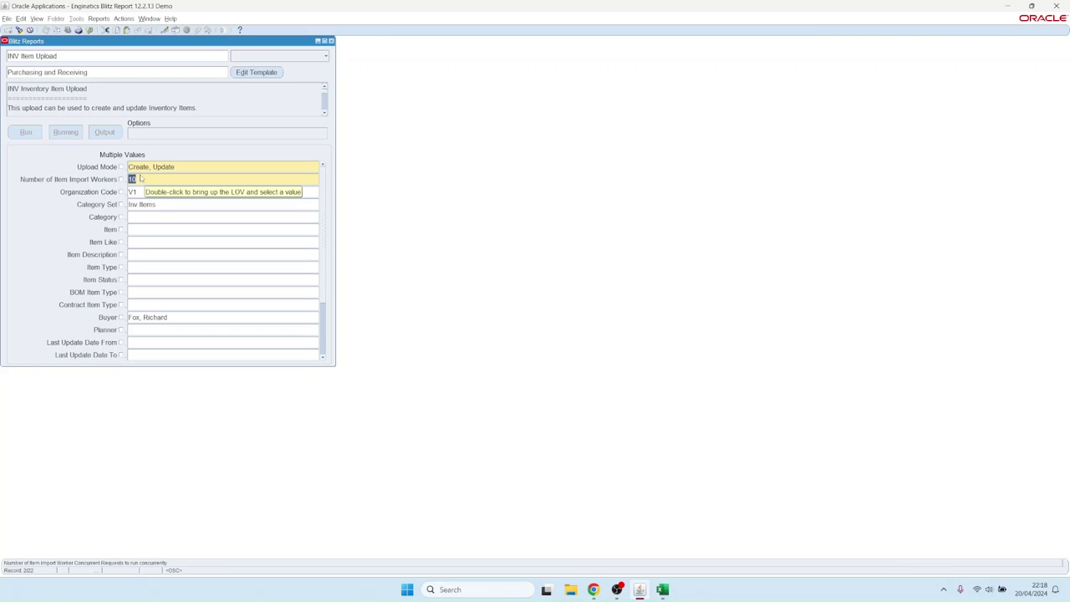
left_click(66, 138)
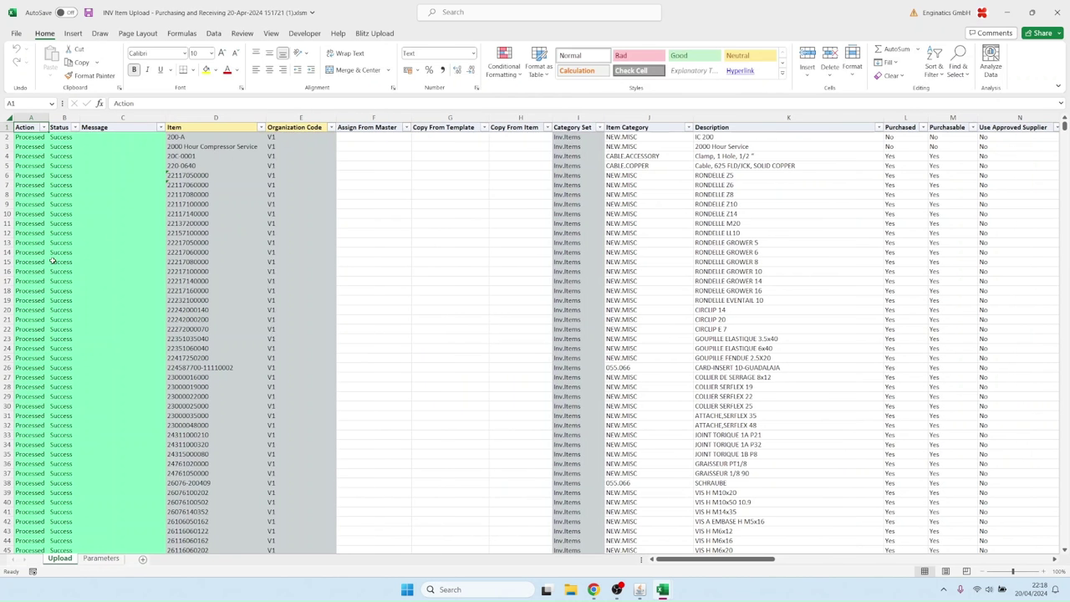
Examine the Action, Status and Message columns of the item rows in the upload result workbook
left_click_drag(92, 204, 92, 378)
left_click(198, 284)
scroll(206, 285, "down", 14)
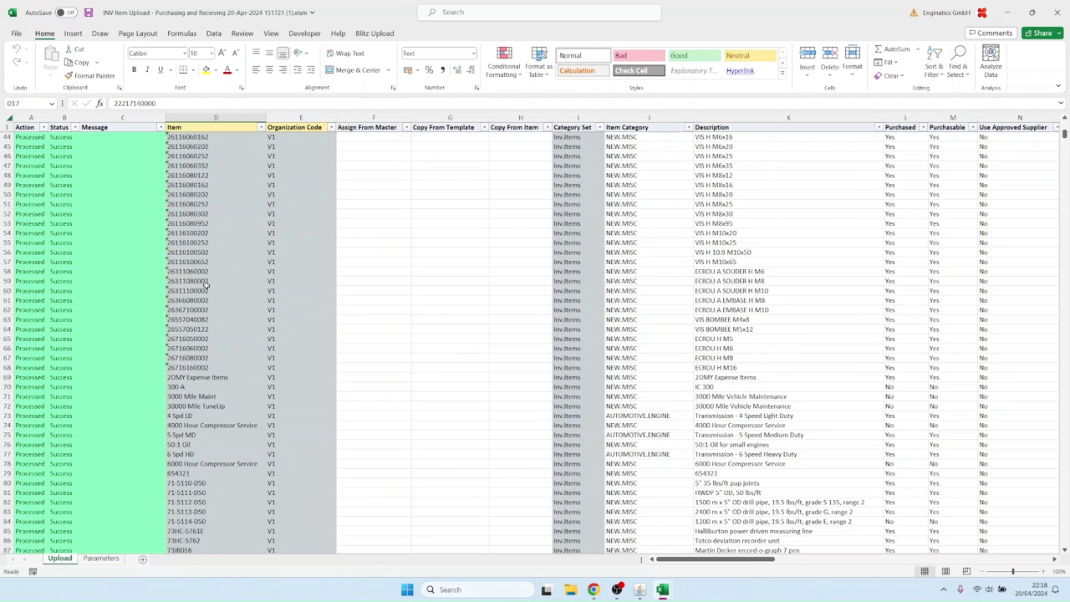
scroll(205, 285, "down", 12)
scroll(206, 285, "up", 12)
left_click(207, 261)
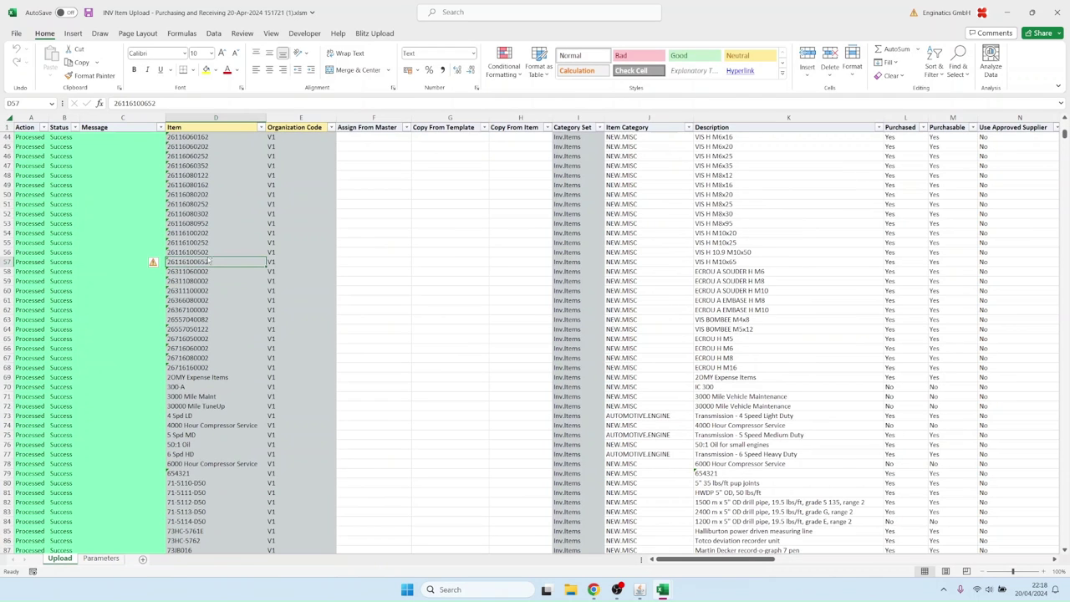
left_click(640, 589)
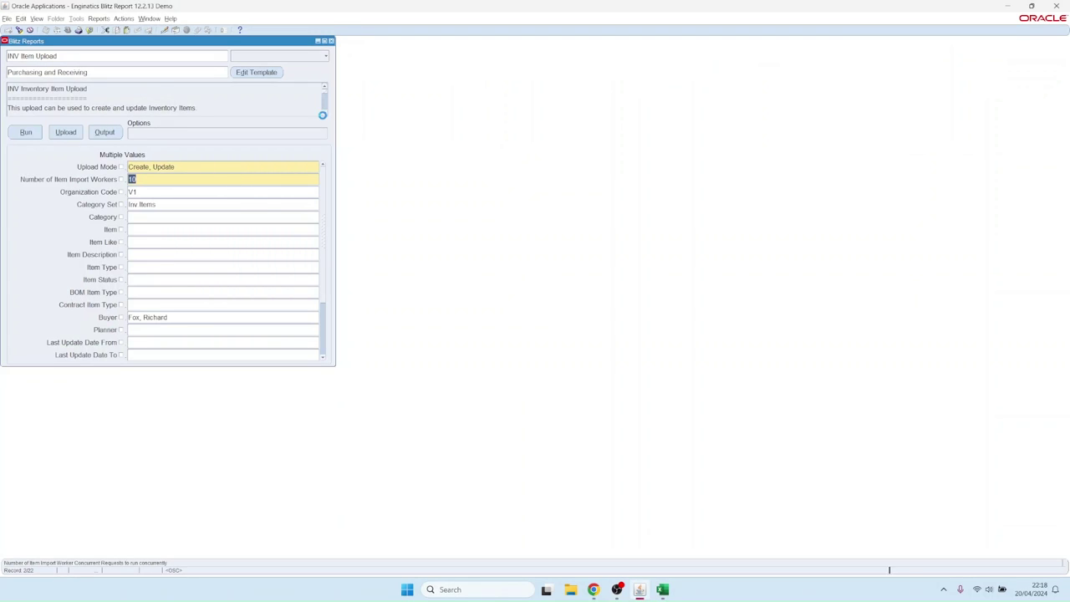
key("F4")
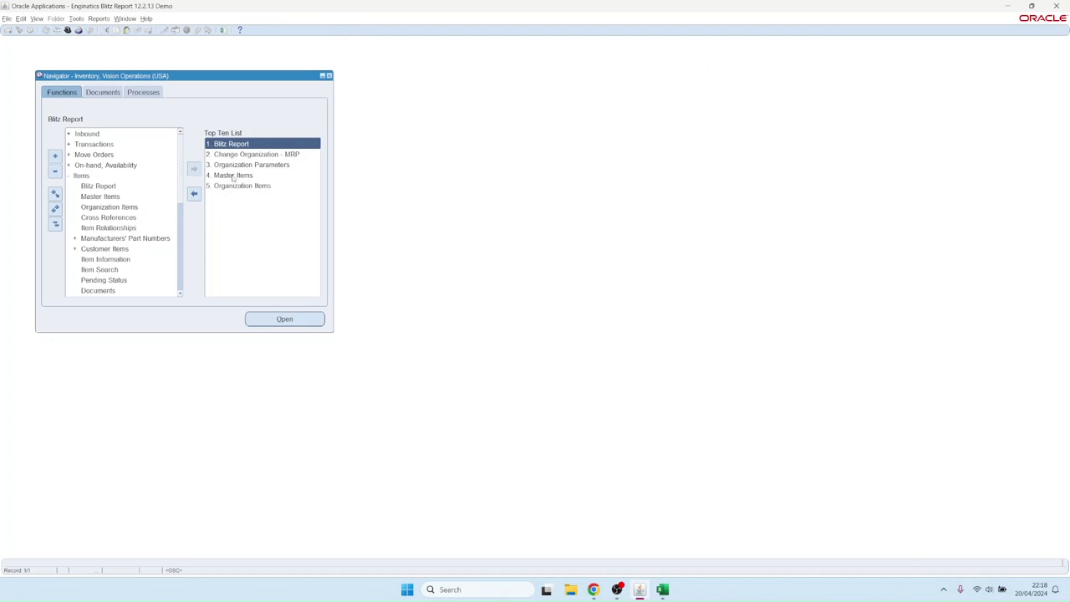
double_click(231, 175)
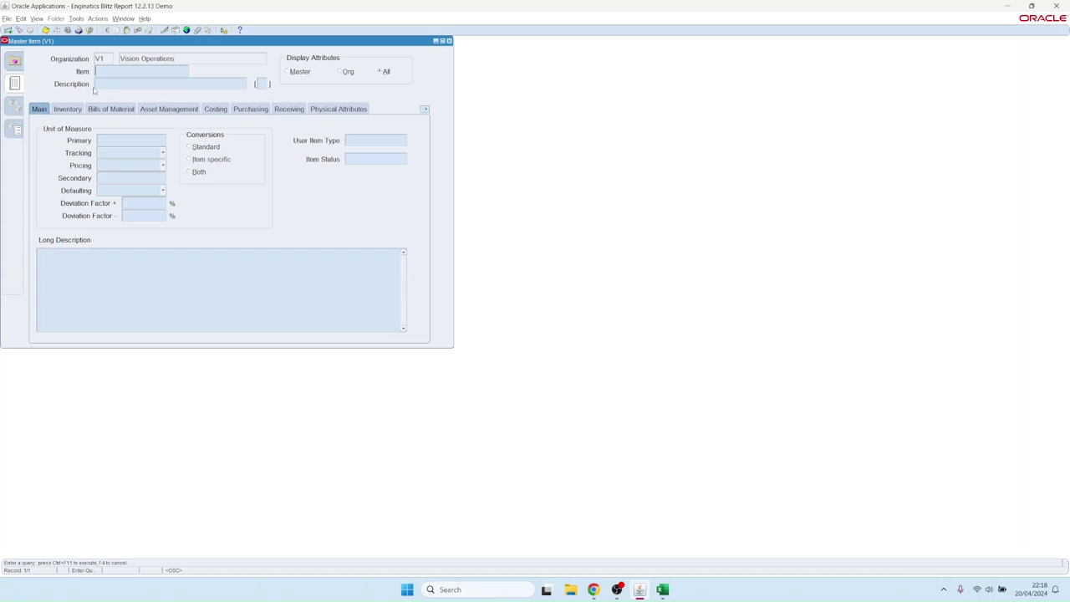
key("ctrl+v")
key("ctrl+F11")
left_click(253, 110)
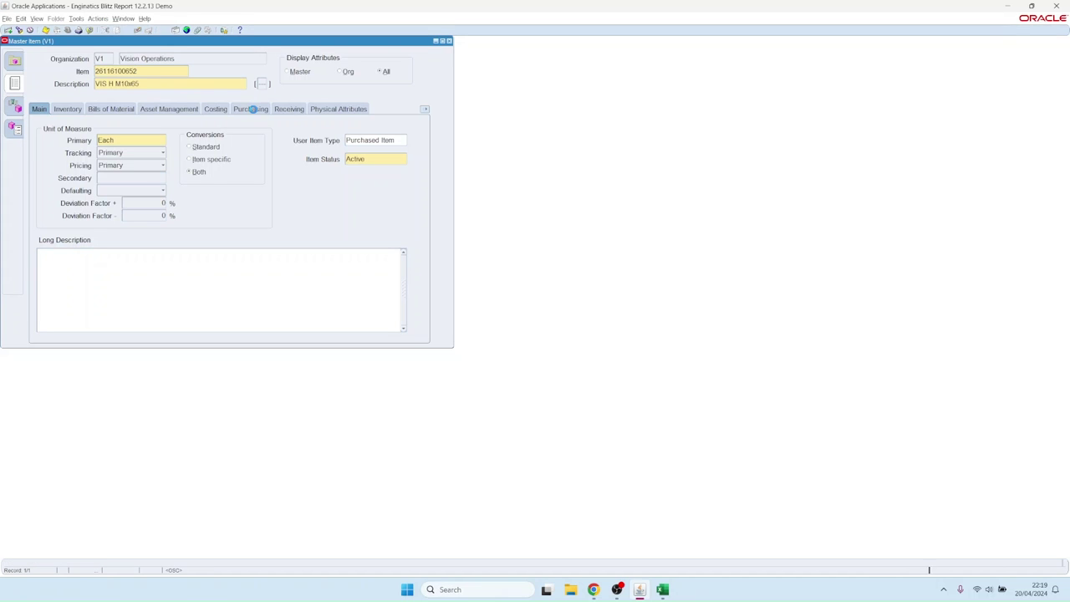
left_click(200, 215)
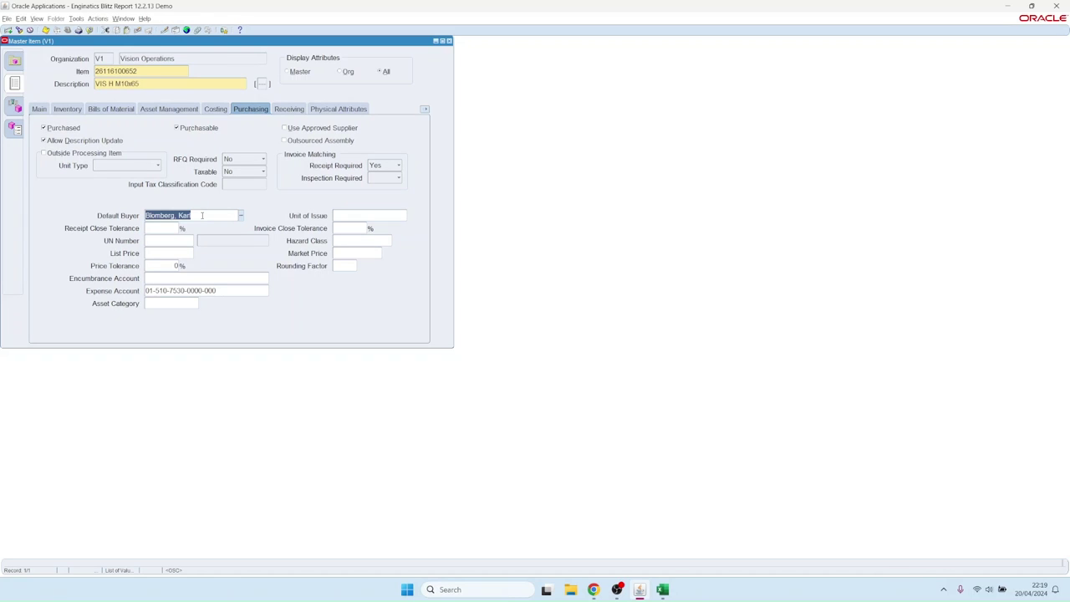